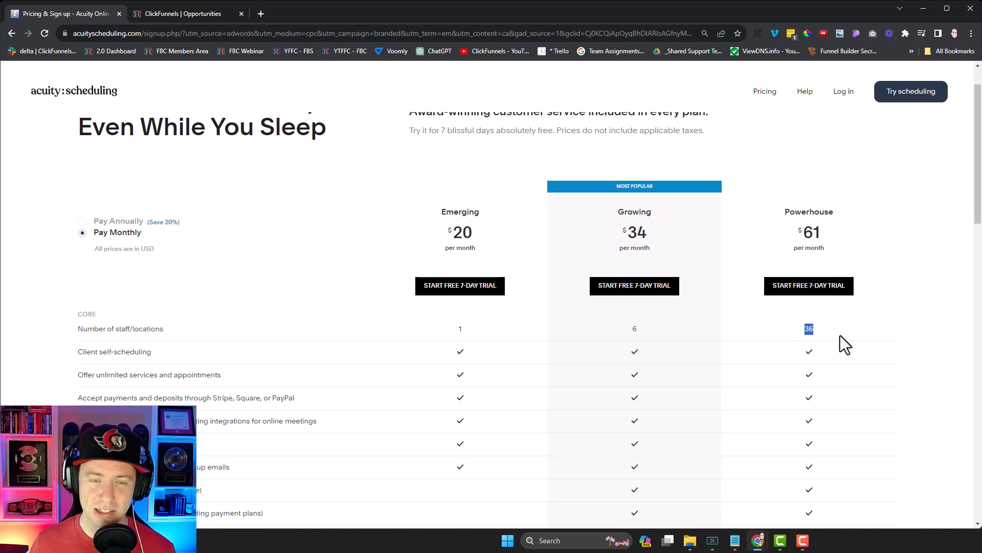
Step: Leave the Acuity pricing table and switch to the ClickFunnels Opportunities pipeline tab
click(176, 14)
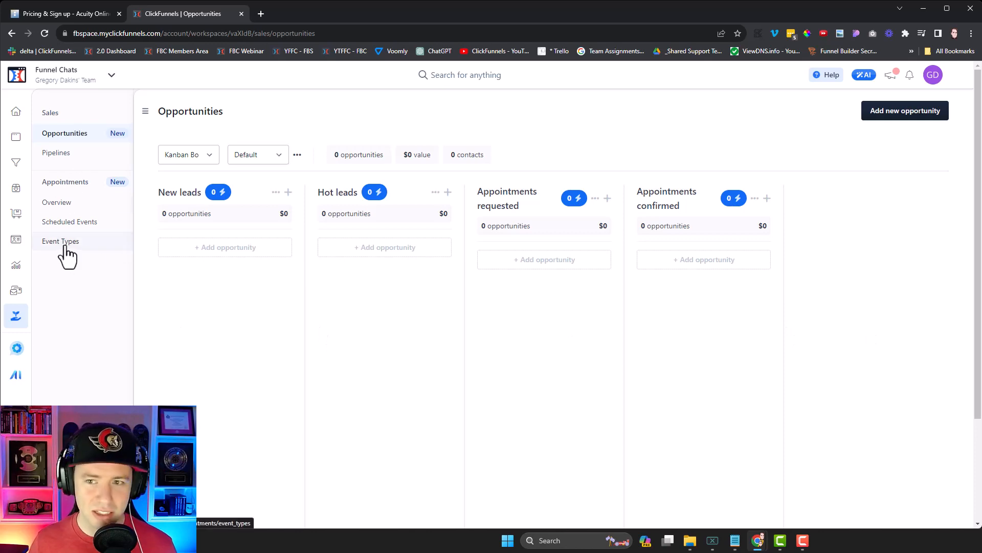
Step: Go through Appointments Overview to Calendar Connections and begin Connect a Calendar to reach Cronofy's provider list
click(933, 75)
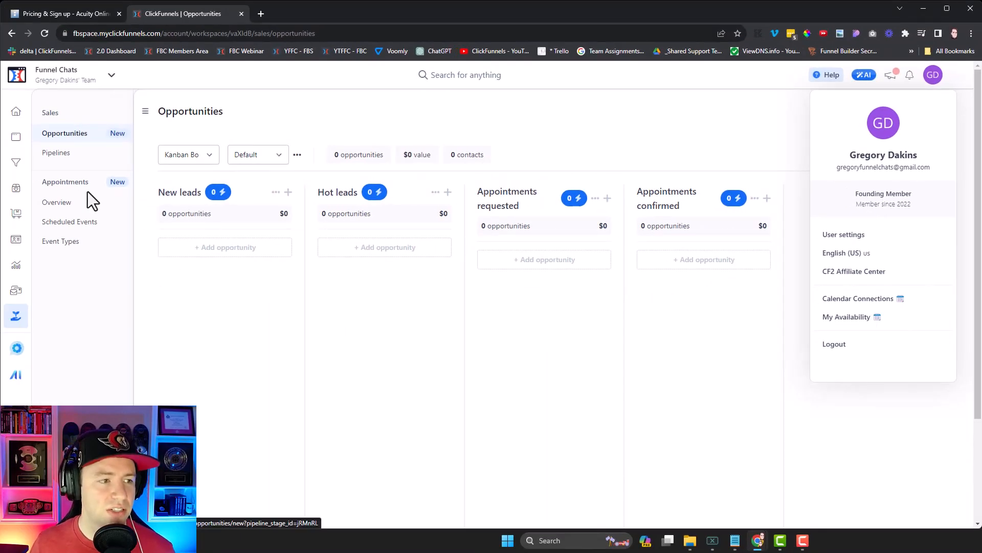
click(58, 204)
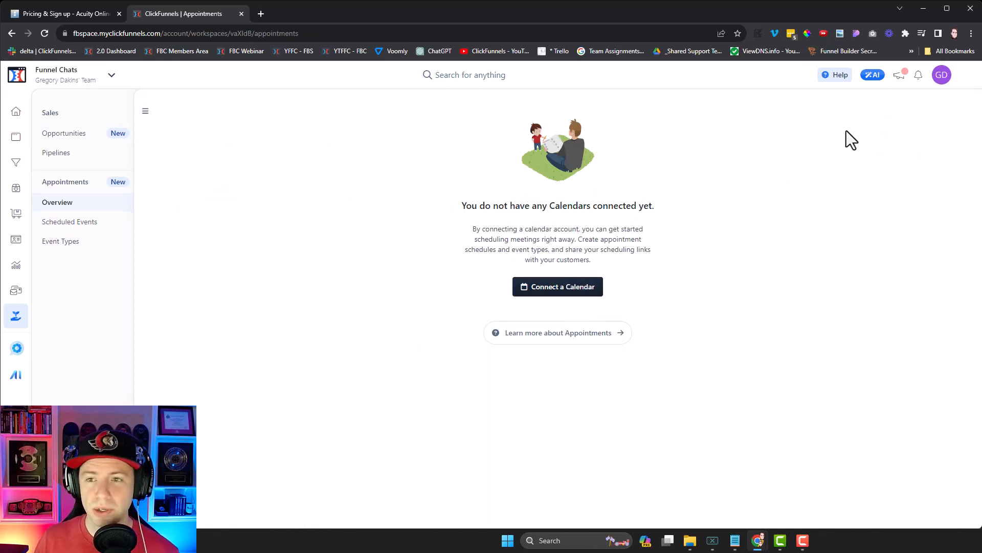
click(942, 76)
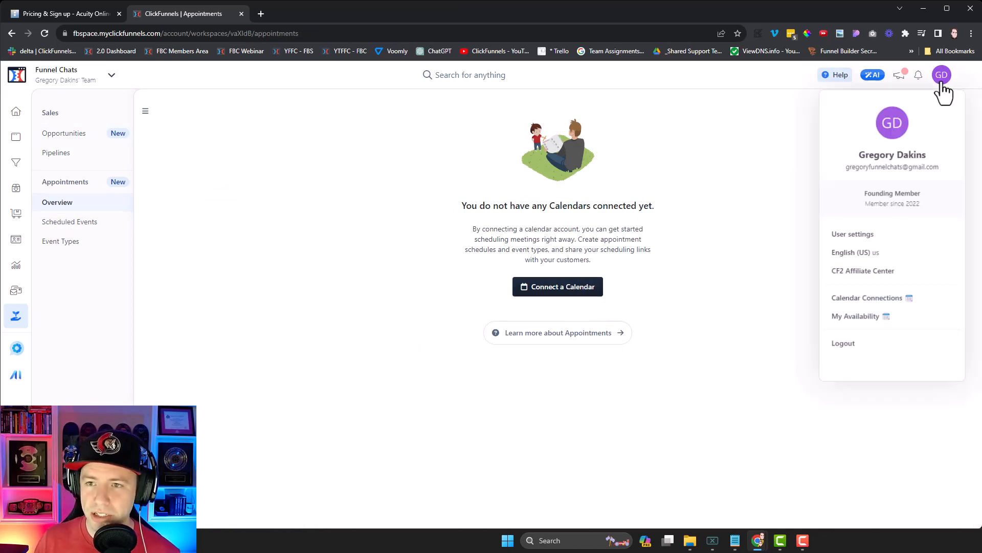
click(880, 302)
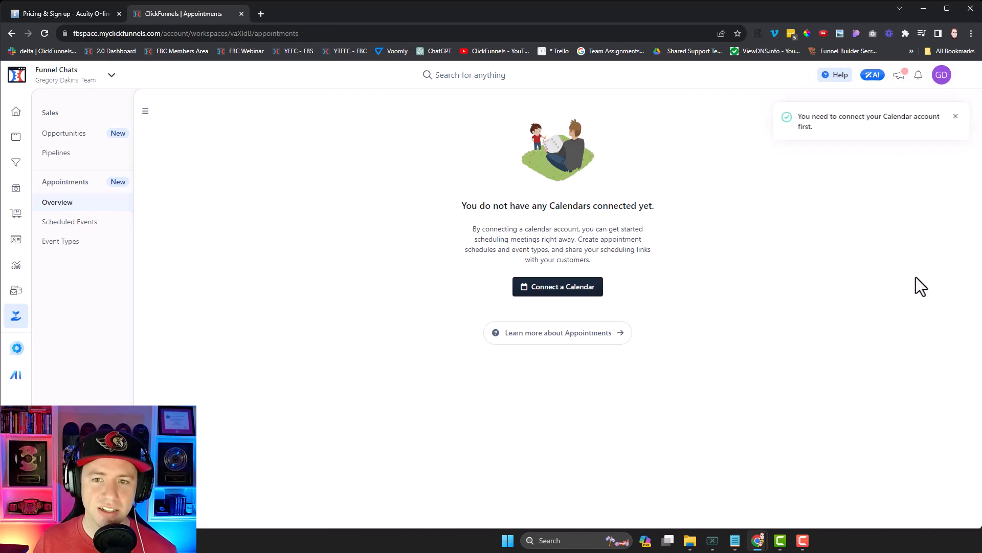
click(553, 294)
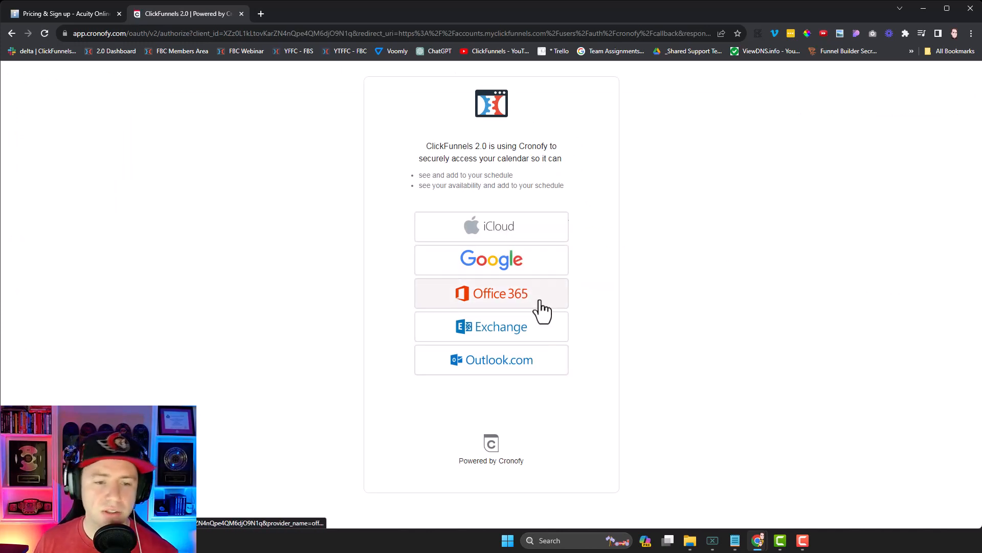
Step: Pick Google in Cronofy, accept the terms, choose the Google account and allow calendar access
click(505, 270)
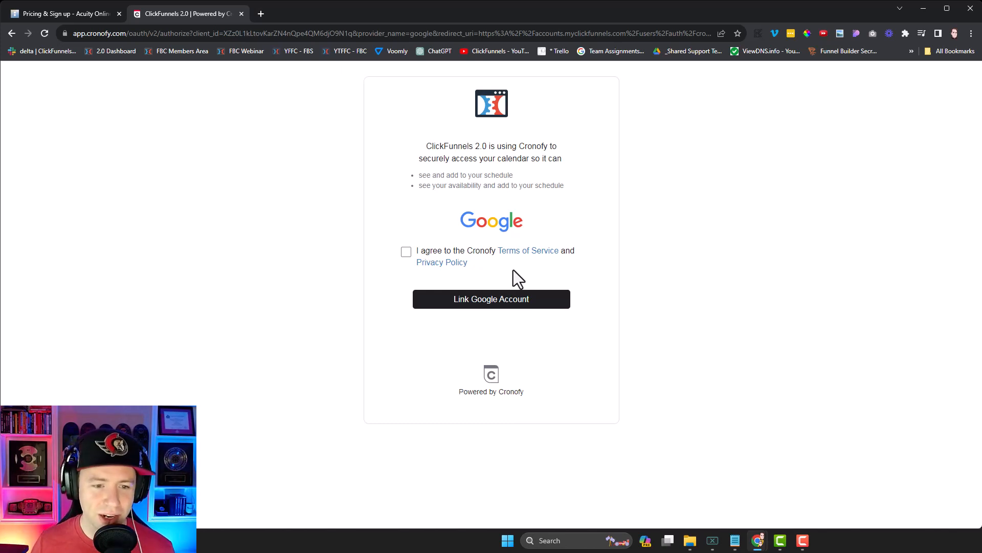
click(406, 252)
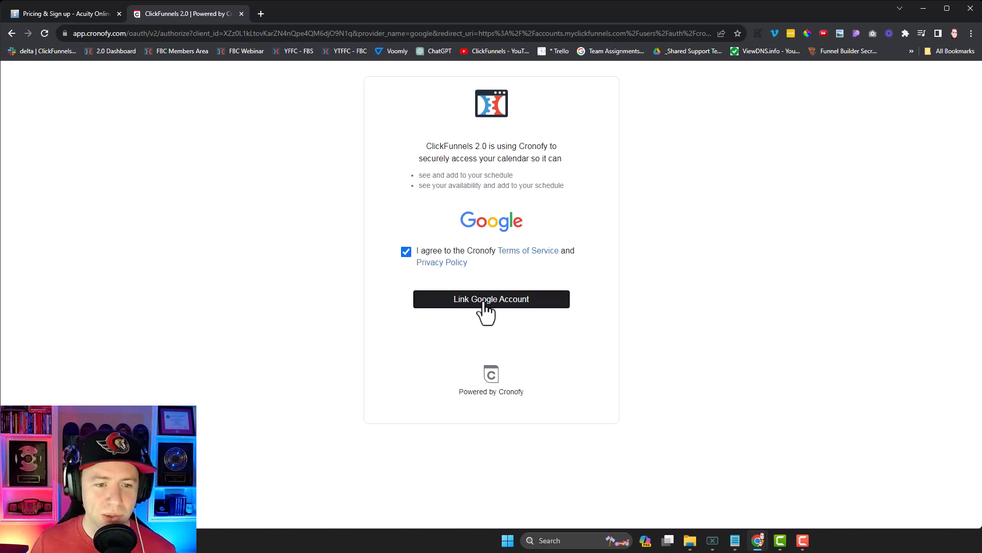
click(484, 302)
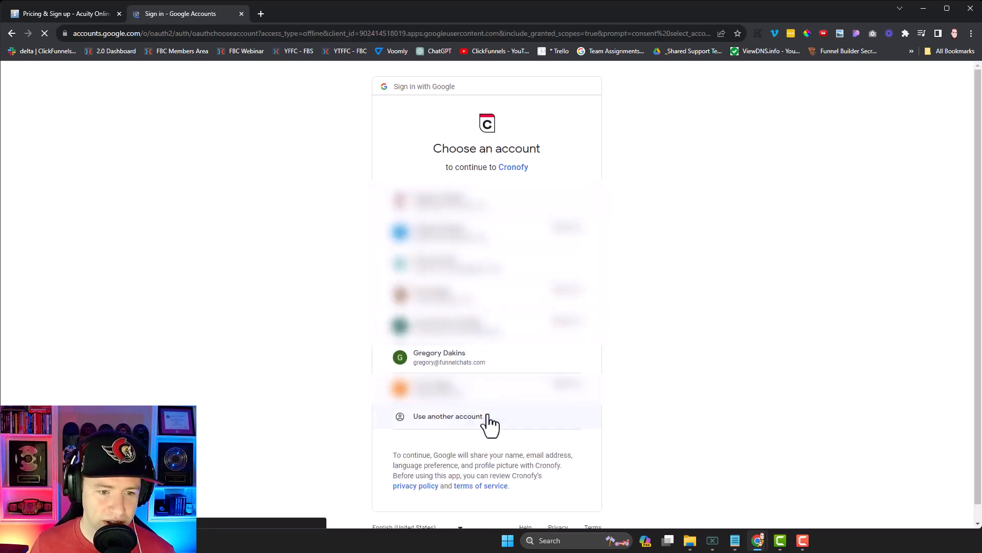
click(480, 365)
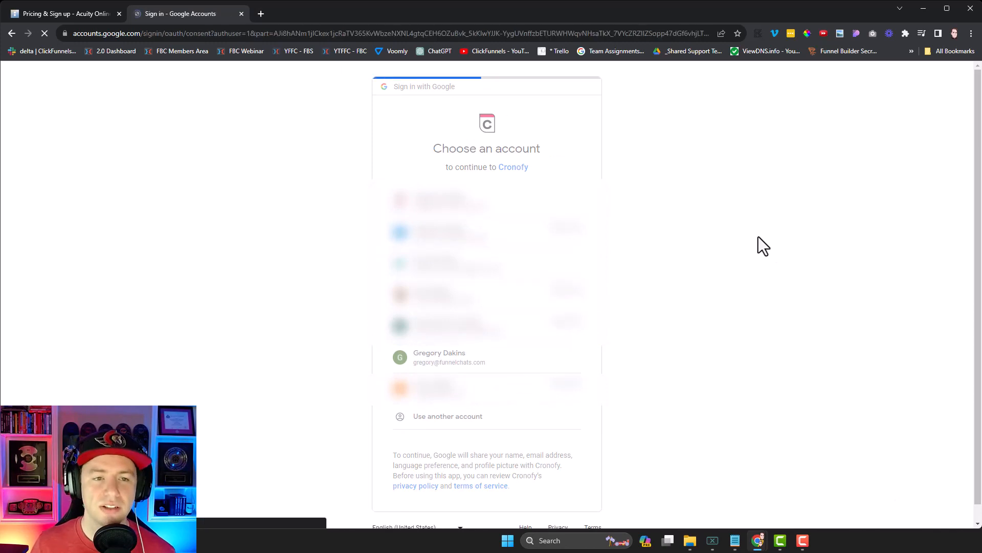
click(541, 431)
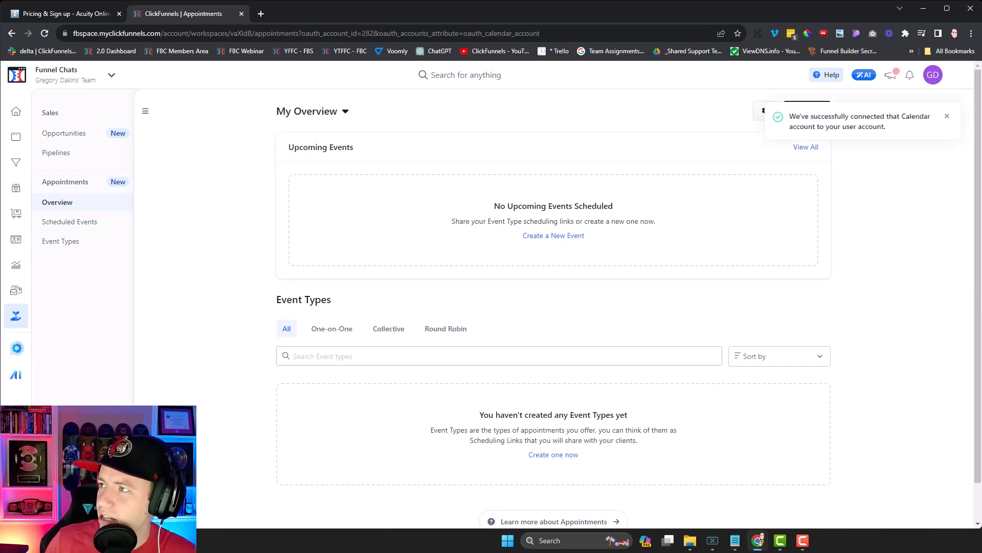
Step: Dock Google Calendar as a browser tab, then open My Availability from the ClickFunnels avatar menu
drag(827, 380, 455, 13)
click(213, 14)
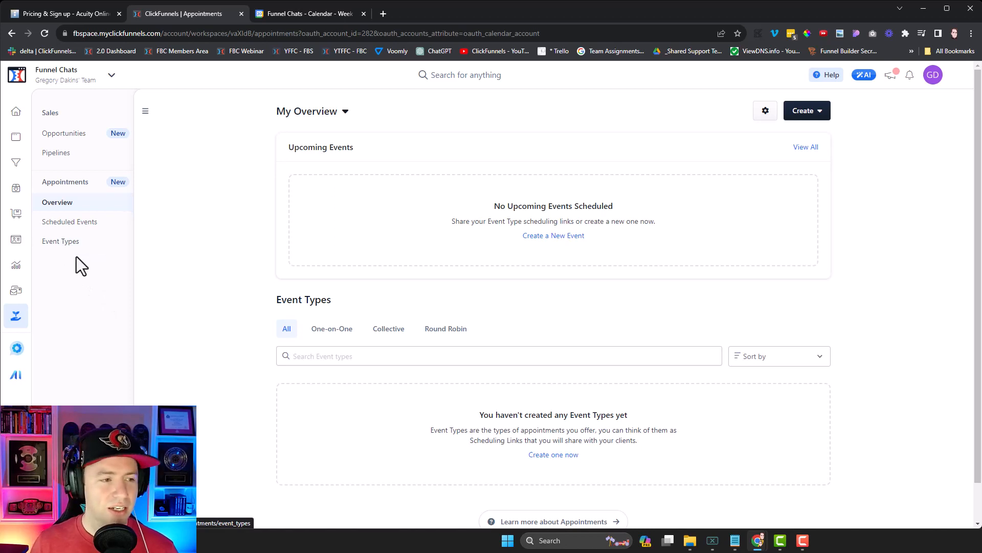
click(933, 75)
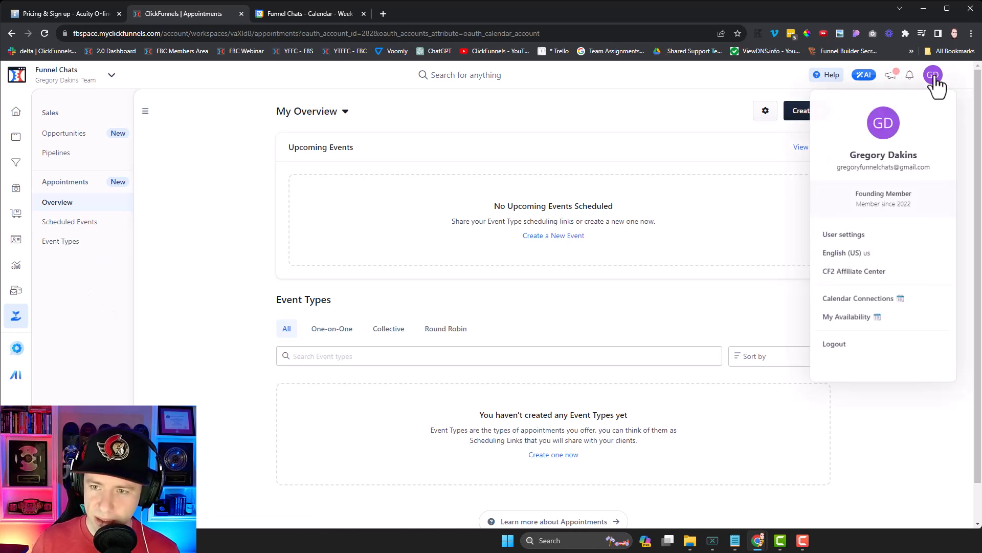
click(838, 321)
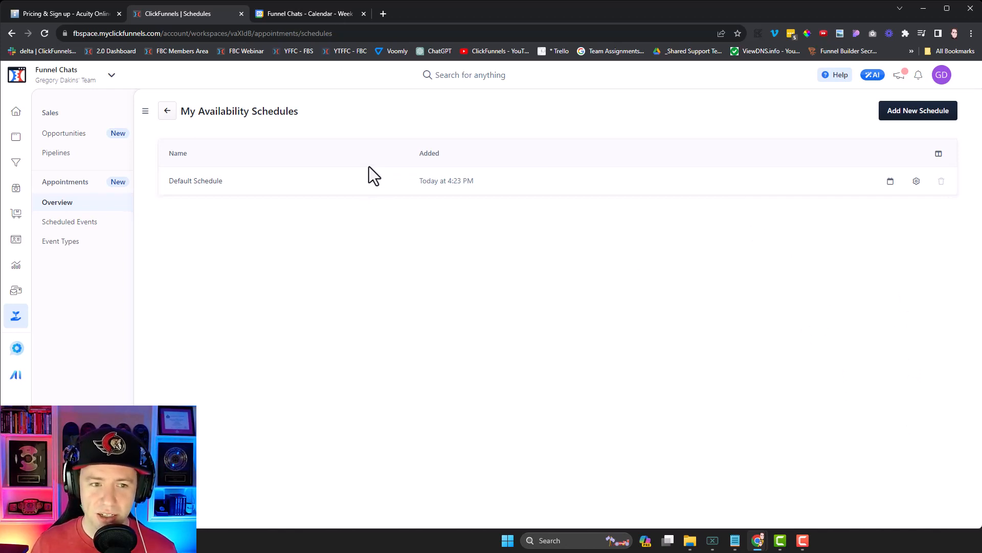
click(916, 183)
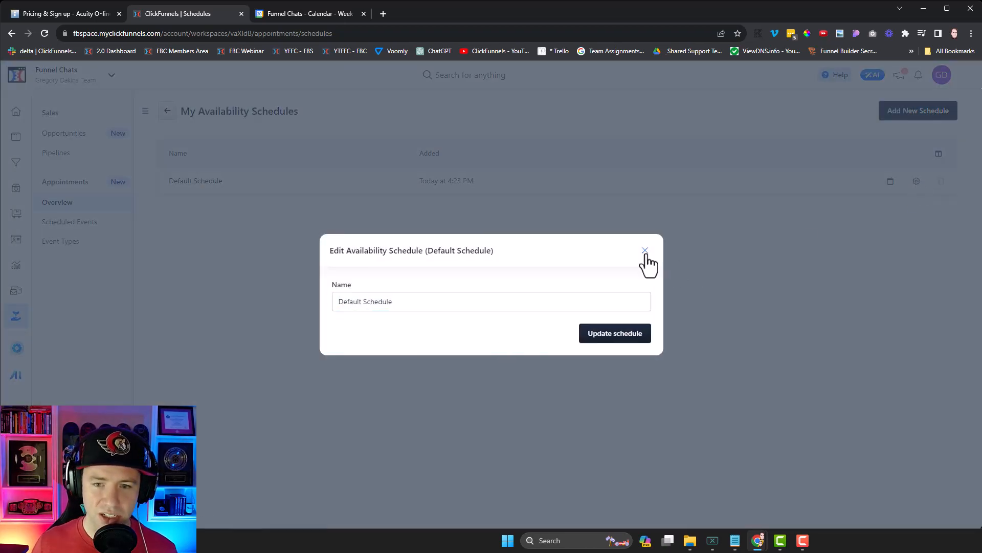
click(645, 250)
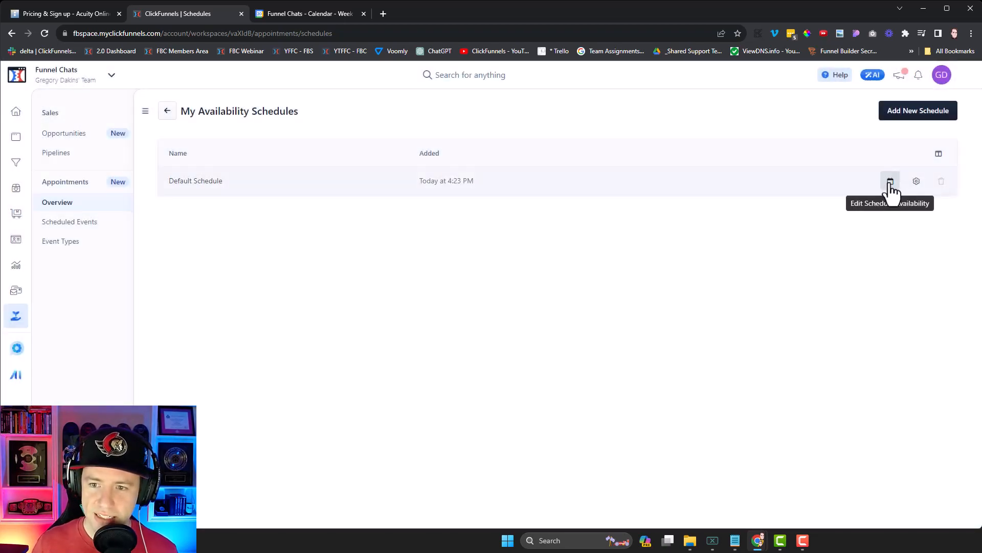
click(890, 183)
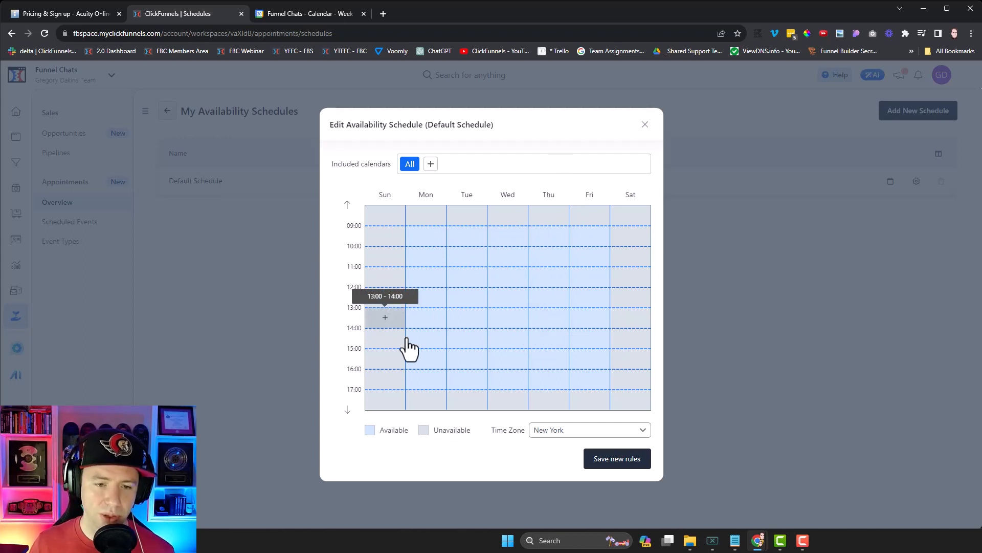
click(644, 126)
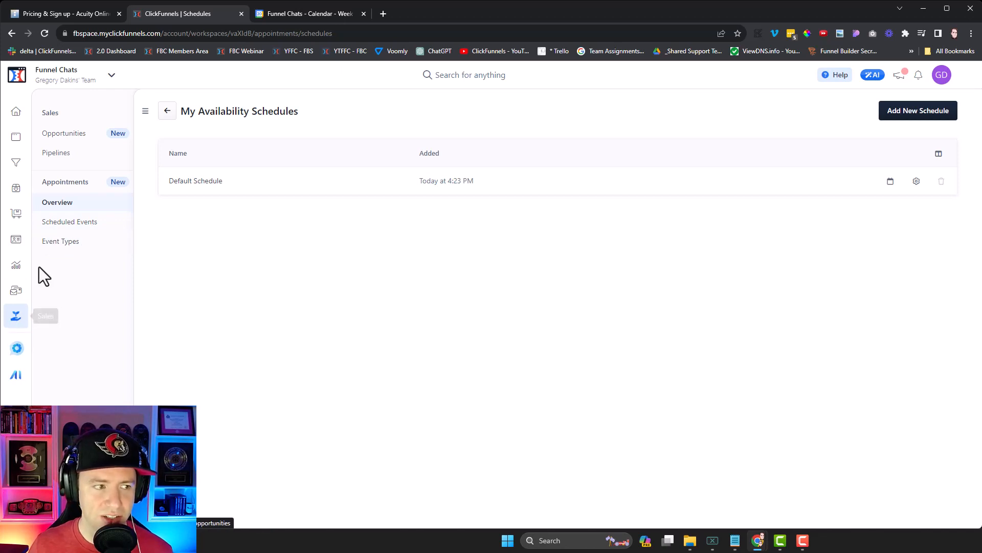
Step: Go to Event Types and add a new event type to see the appointment kinds
click(66, 244)
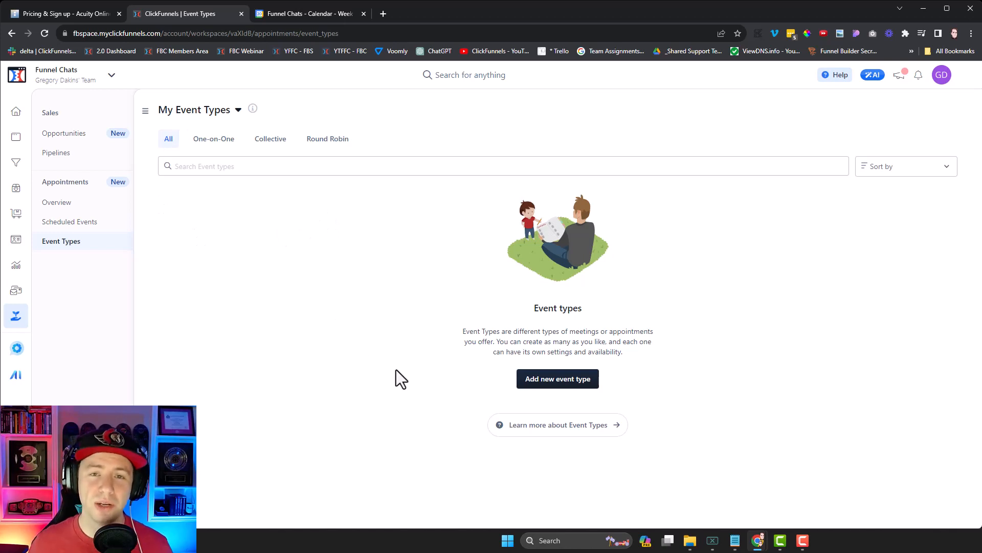
click(559, 382)
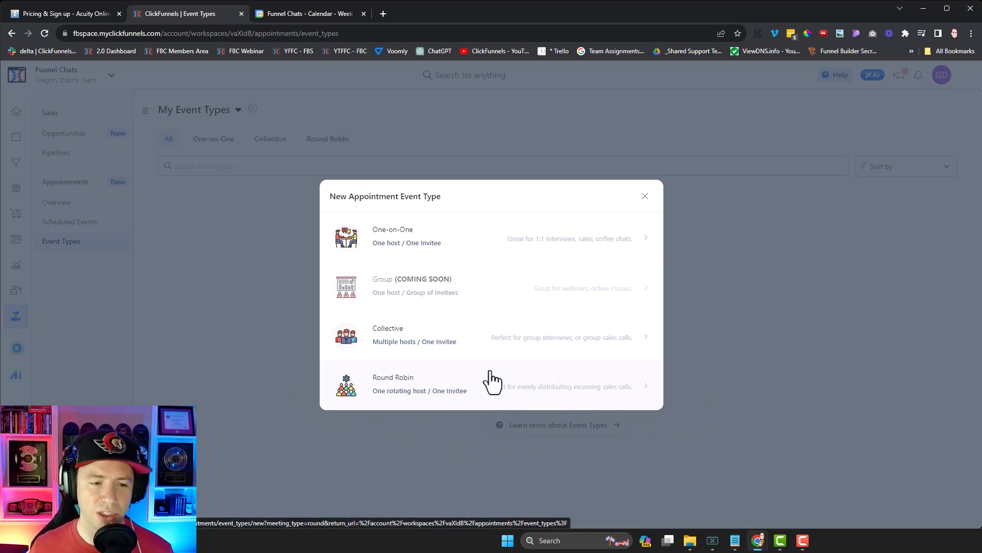
click(398, 245)
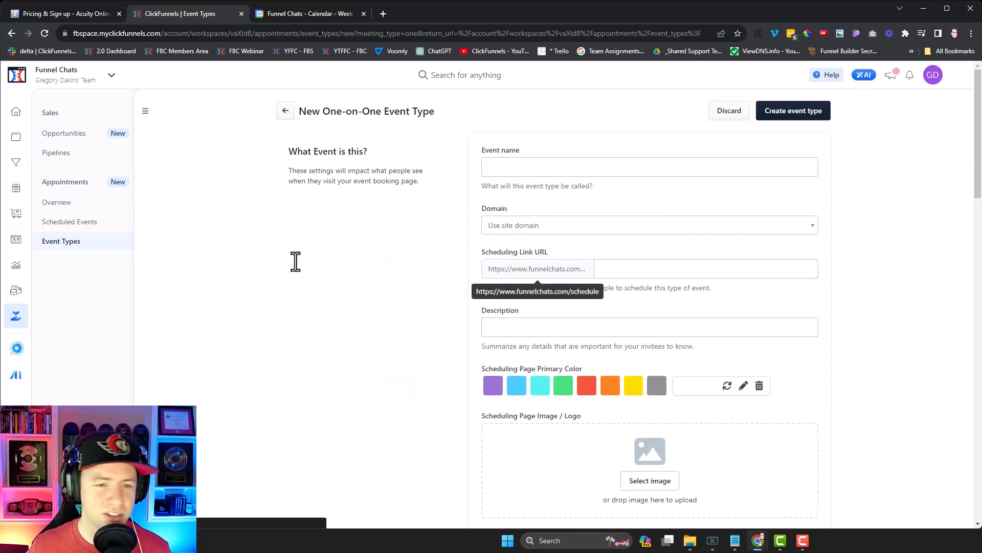
click(535, 166)
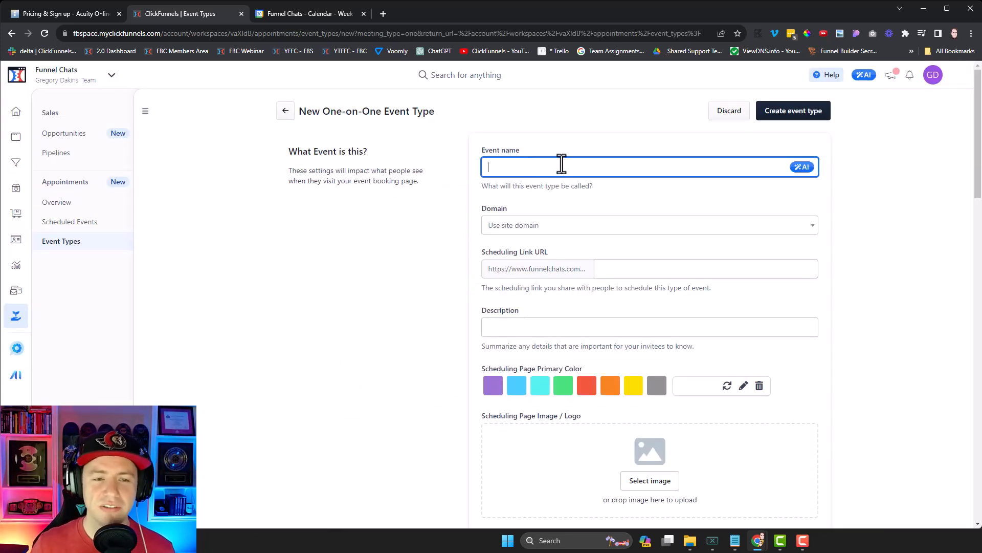
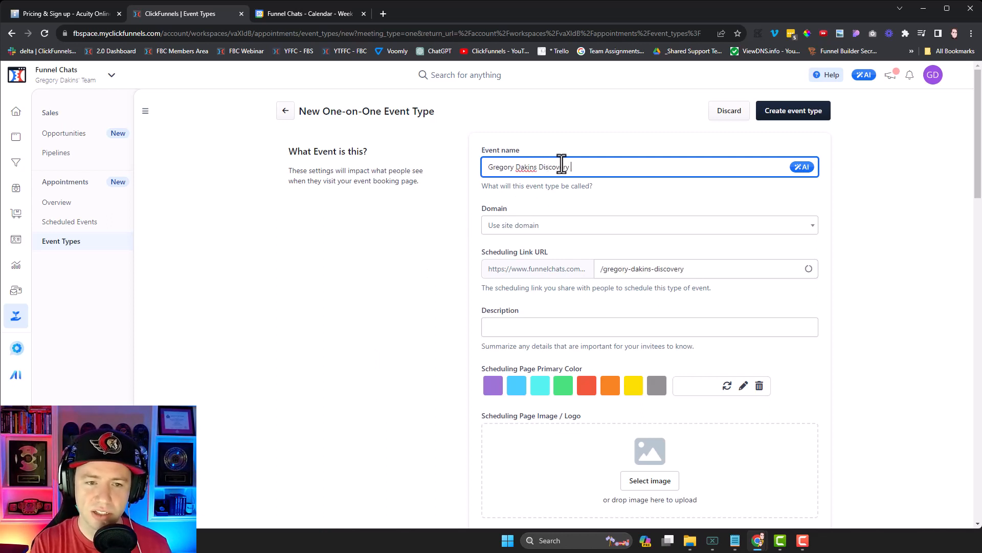
text(Call)
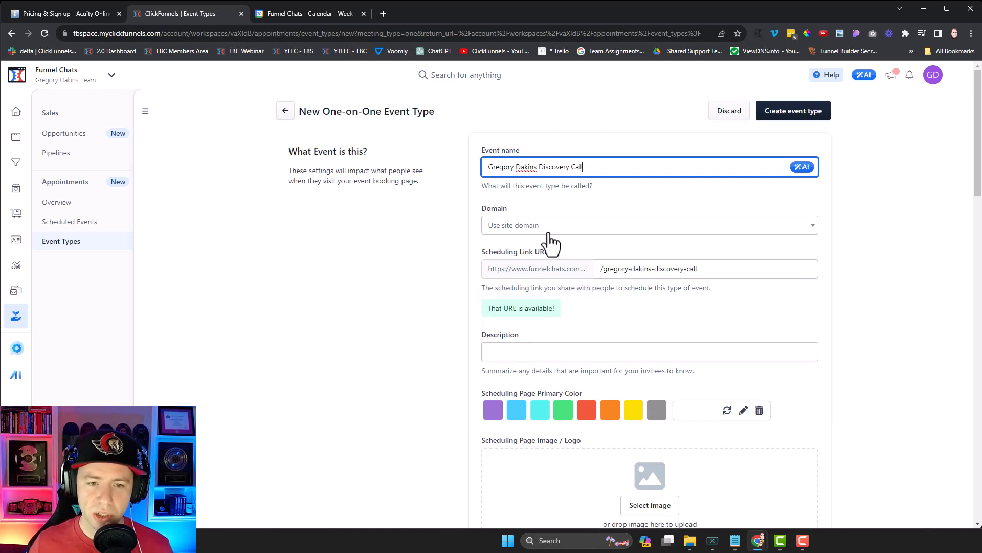
click(547, 228)
scroll(593, 234, down, 2)
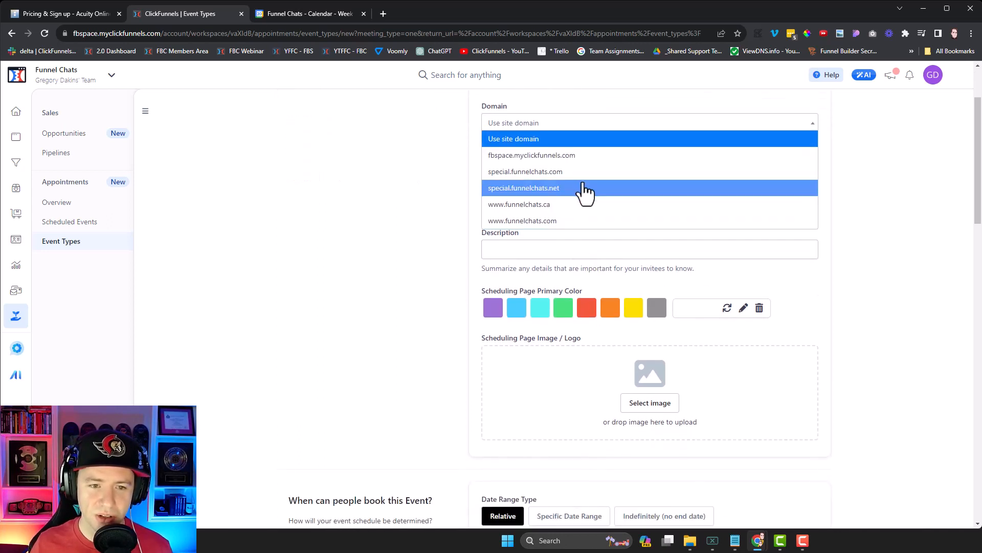
scroll(589, 218, up, 2)
click(546, 323)
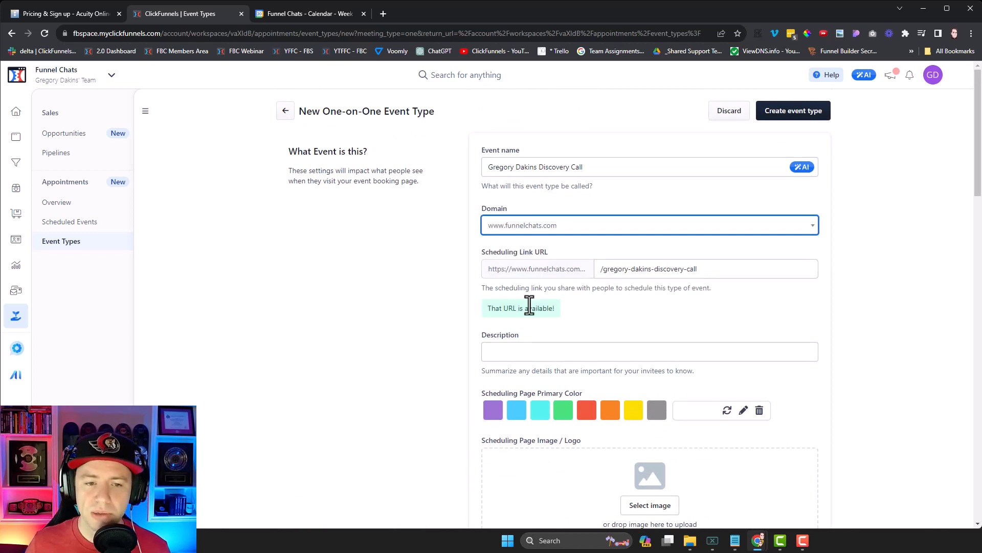
drag(709, 269, 609, 284)
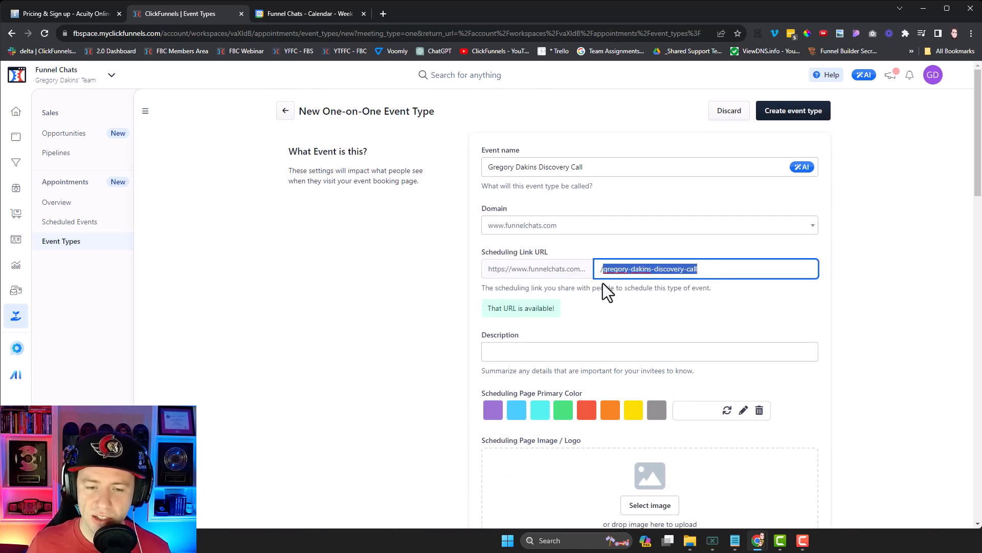
text(schedule)
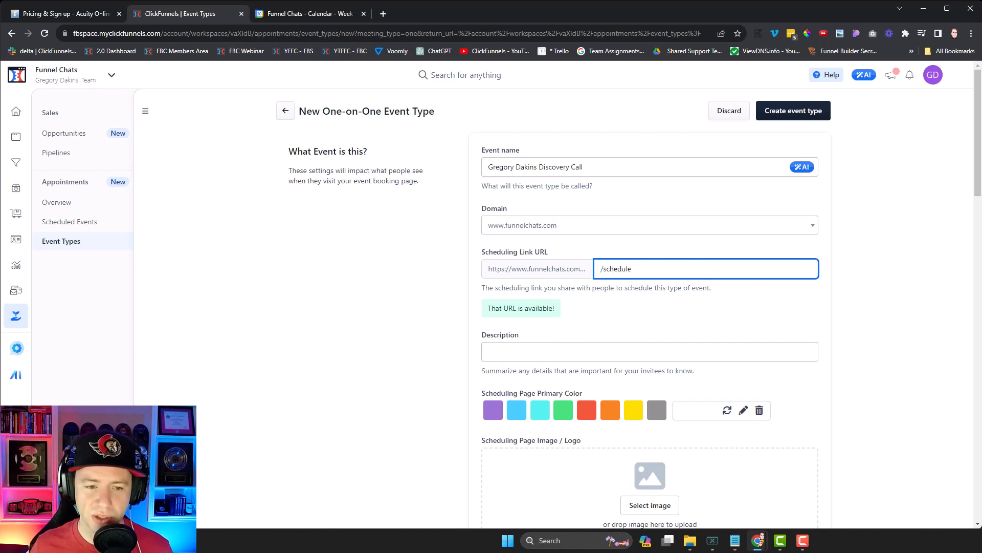
Step: Add the description 'Schedule your 1-on-1 Call w/' plus the host's name, correctly capitalised
click(543, 352)
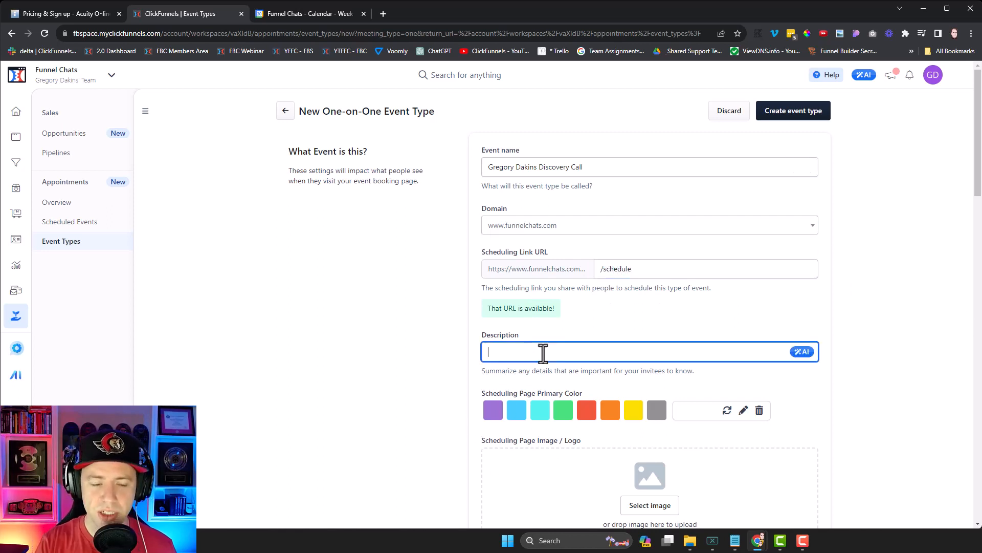
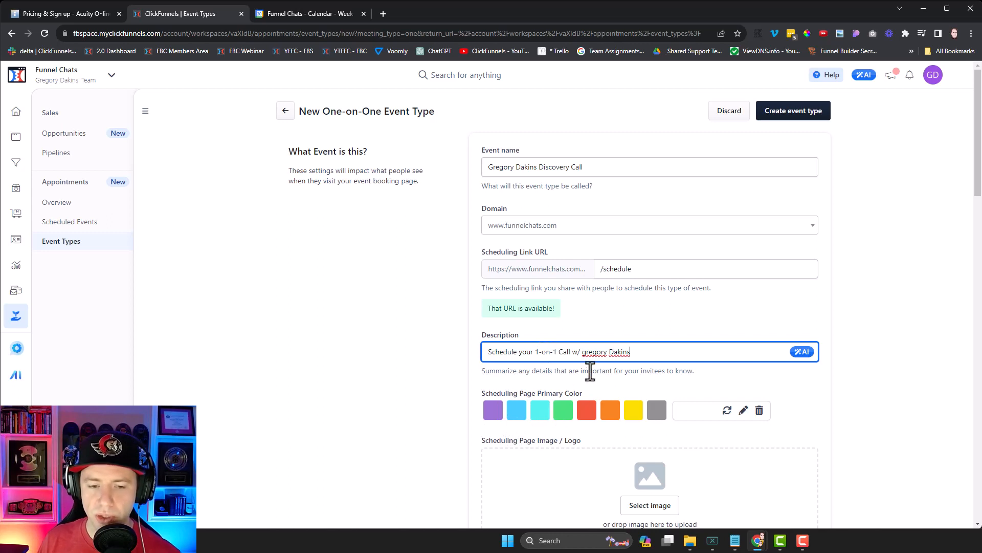
drag(586, 352, 582, 352)
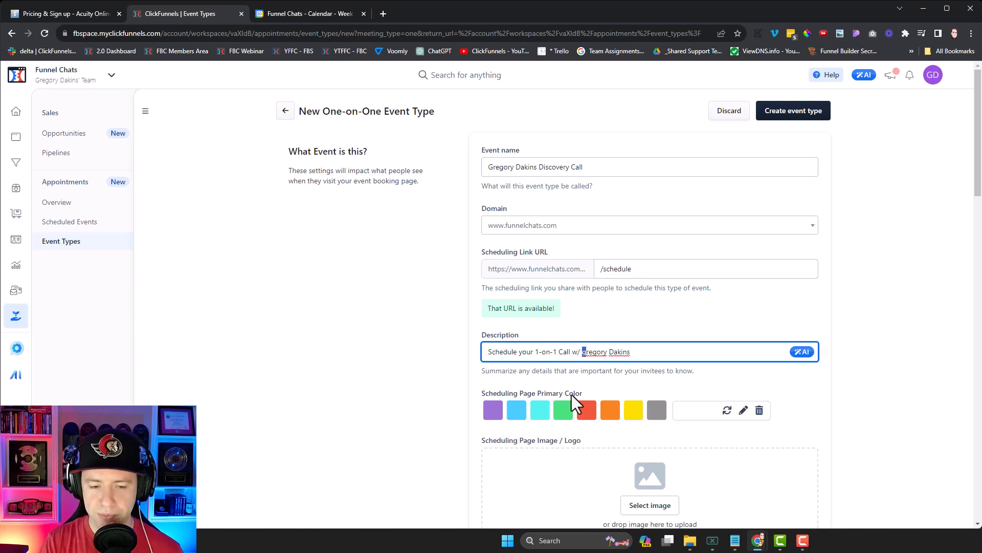
text(G)
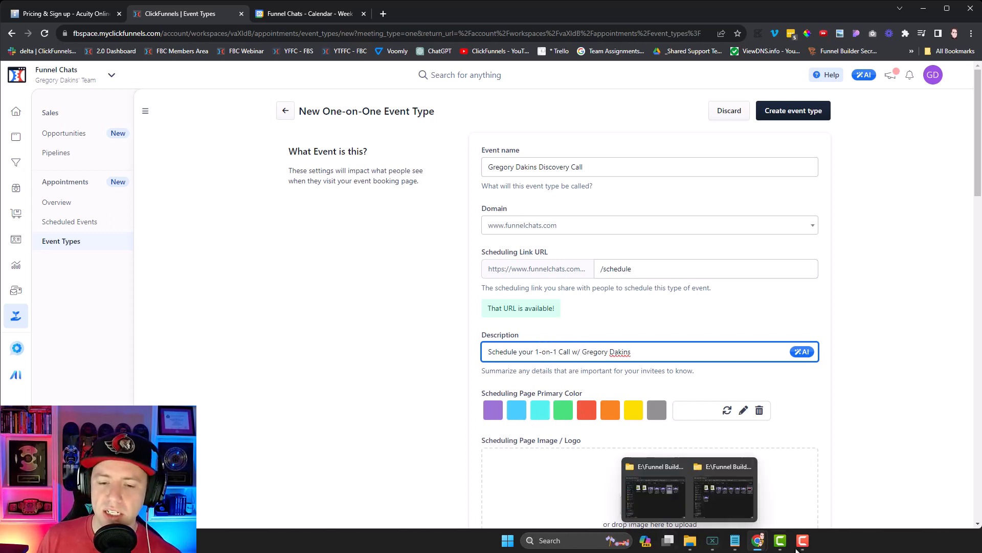
Step: Set the scheduling page's primary colour to white #ffffff and save it
click(743, 409)
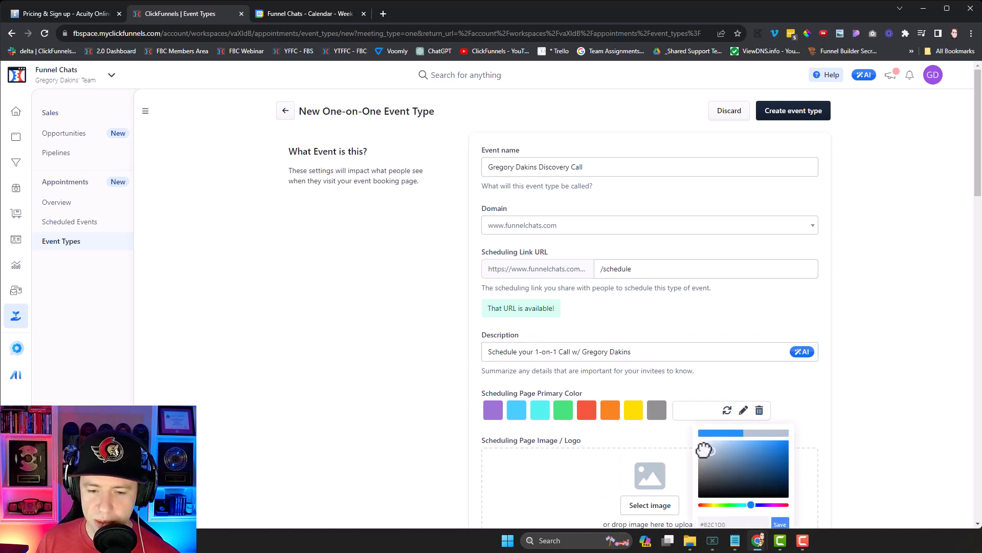
drag(788, 440, 700, 445)
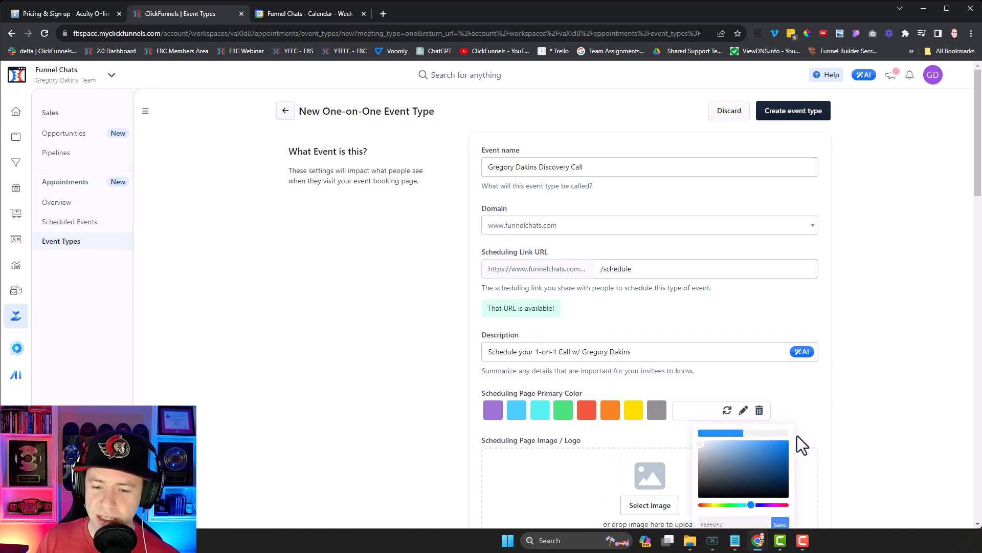
drag(700, 441, 694, 437)
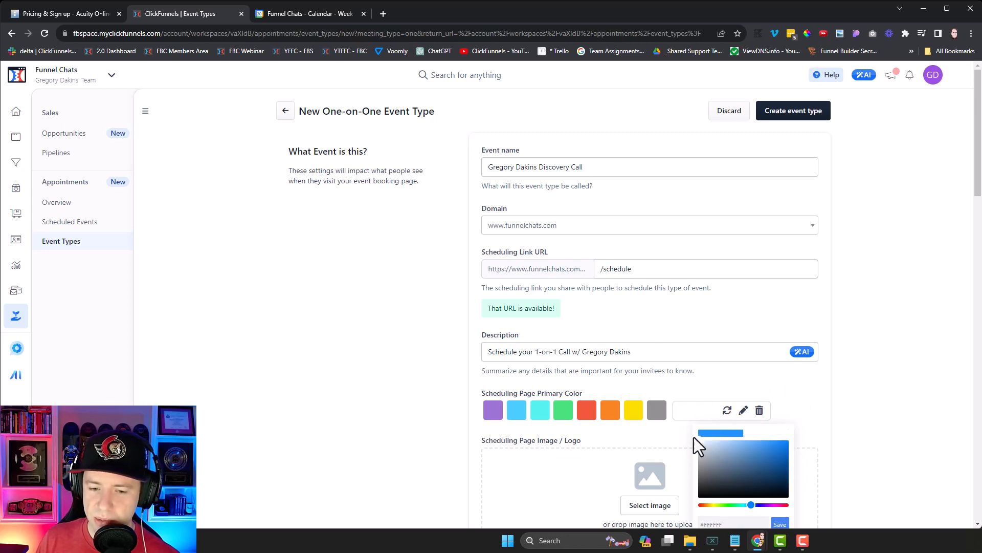
click(780, 525)
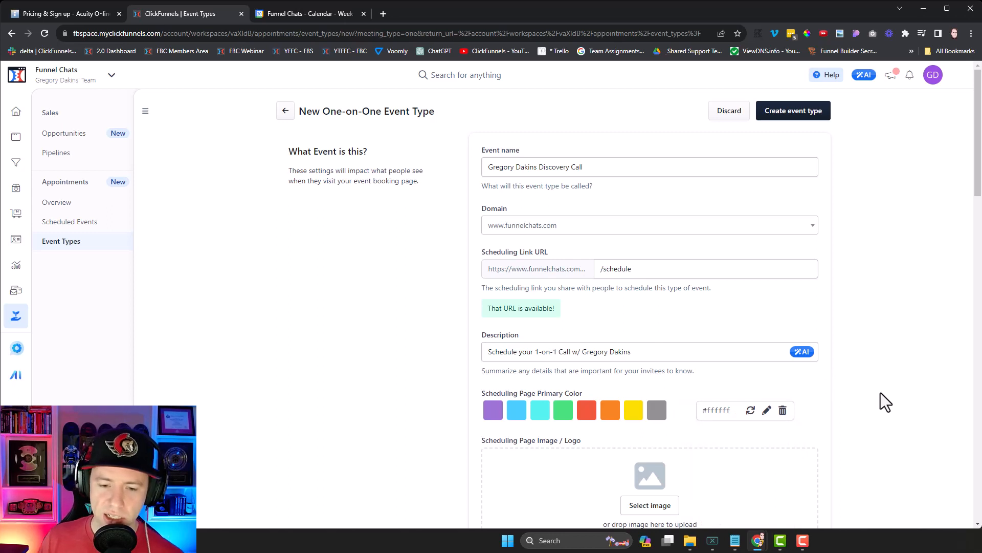
scroll(860, 338, down, 4)
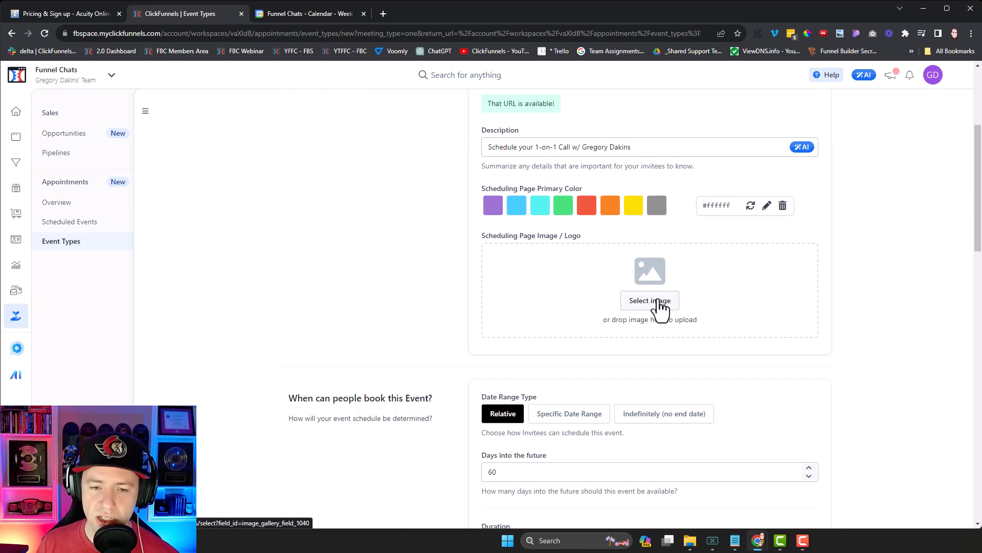
Step: Choose the FUNNEL CHATS logo from the Image gallery as the scheduling page image
click(662, 307)
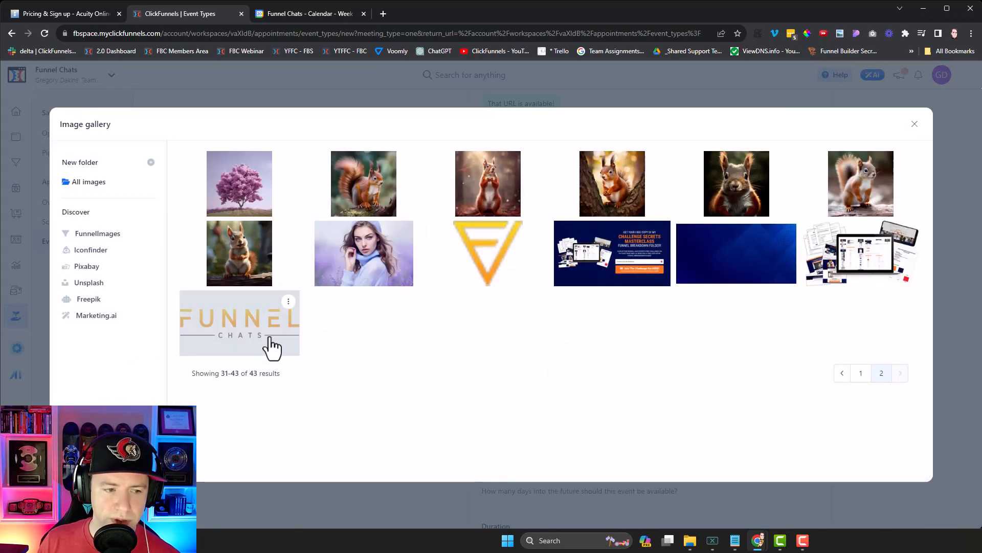
click(272, 345)
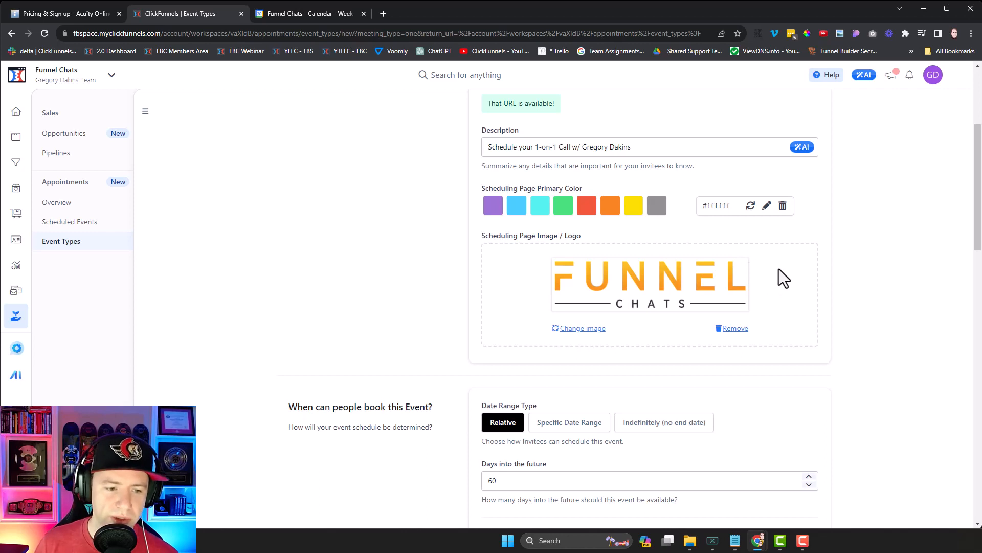
scroll(779, 269, down, 5)
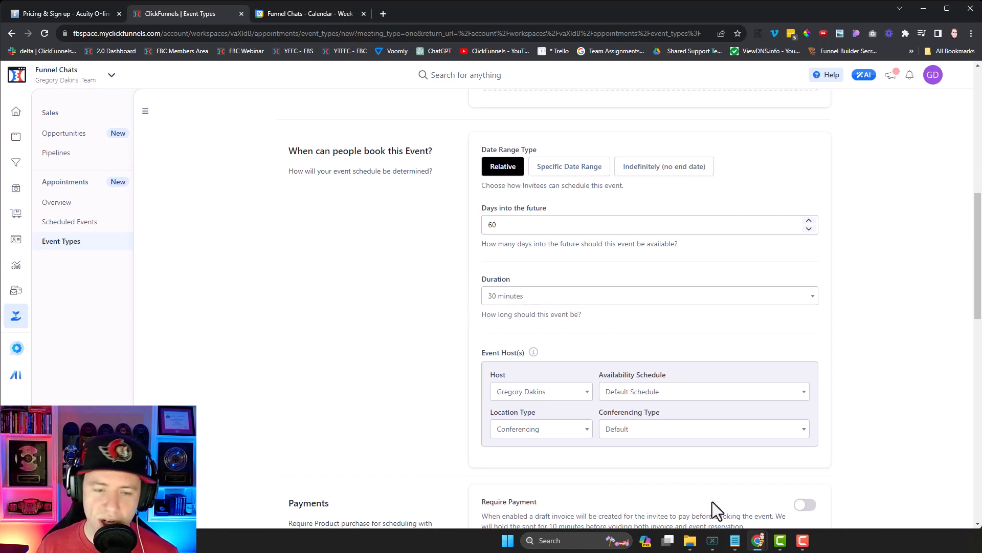
scroll(696, 271, down, 1)
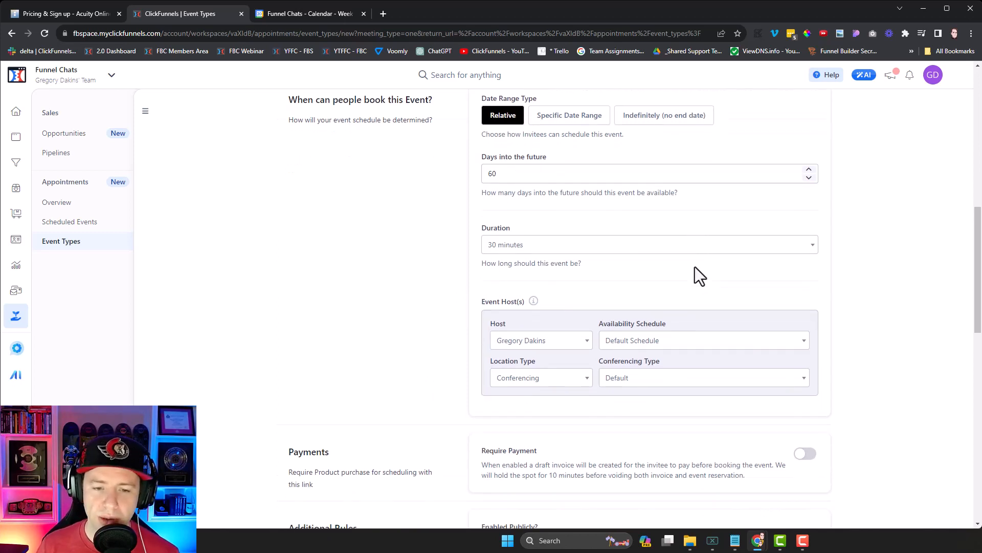
scroll(689, 307, down, 1)
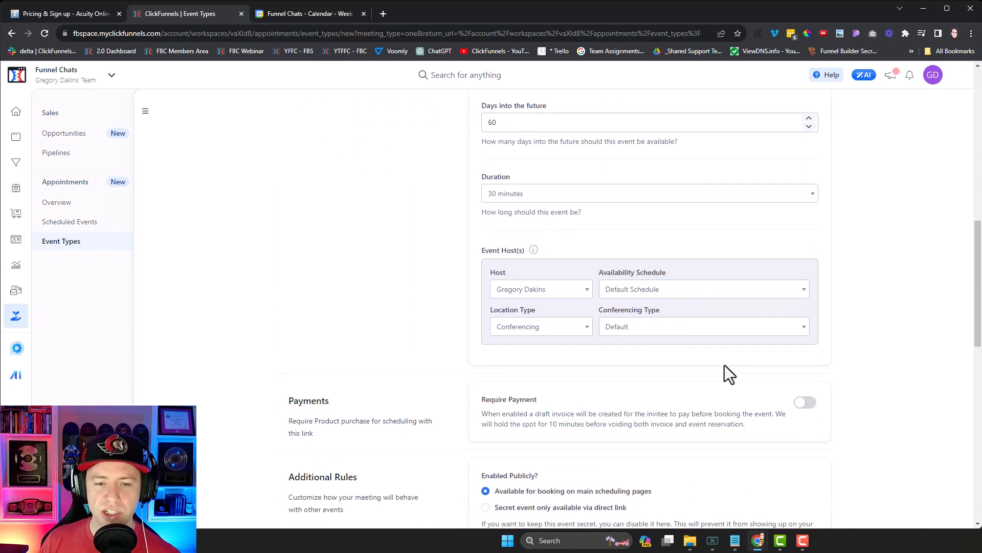
Step: Keep the location type as Conferencing after trying In Person, and switch on Require Payment
click(561, 338)
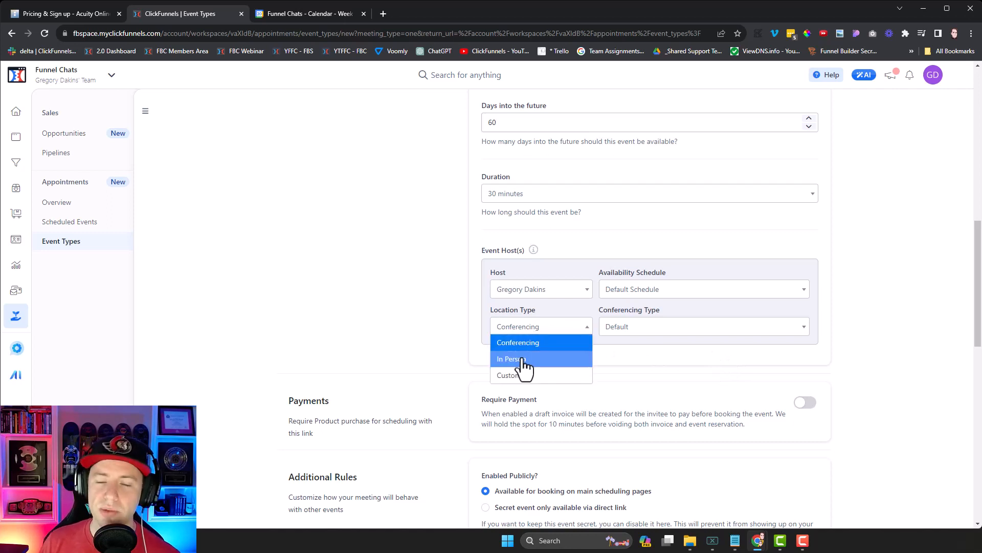
click(523, 361)
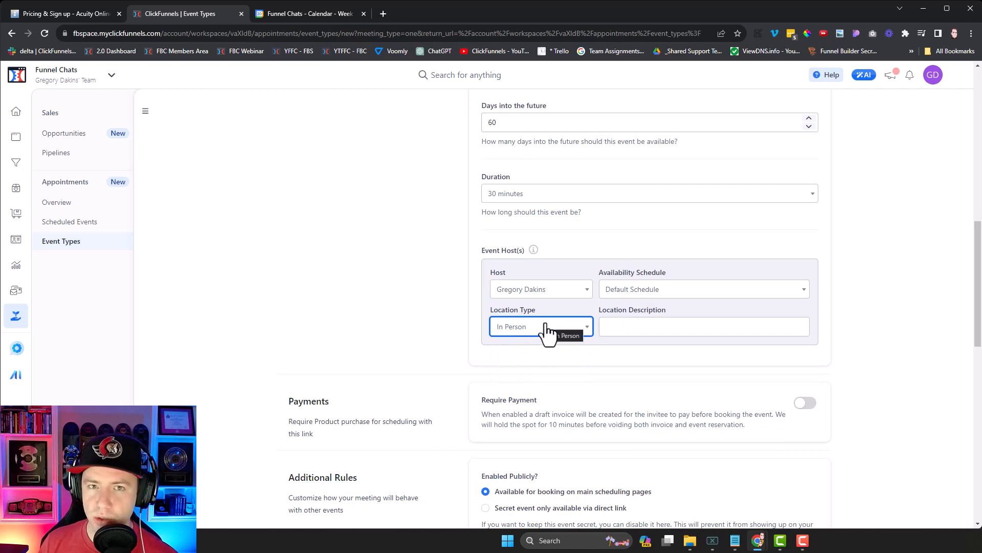
click(544, 327)
click(534, 343)
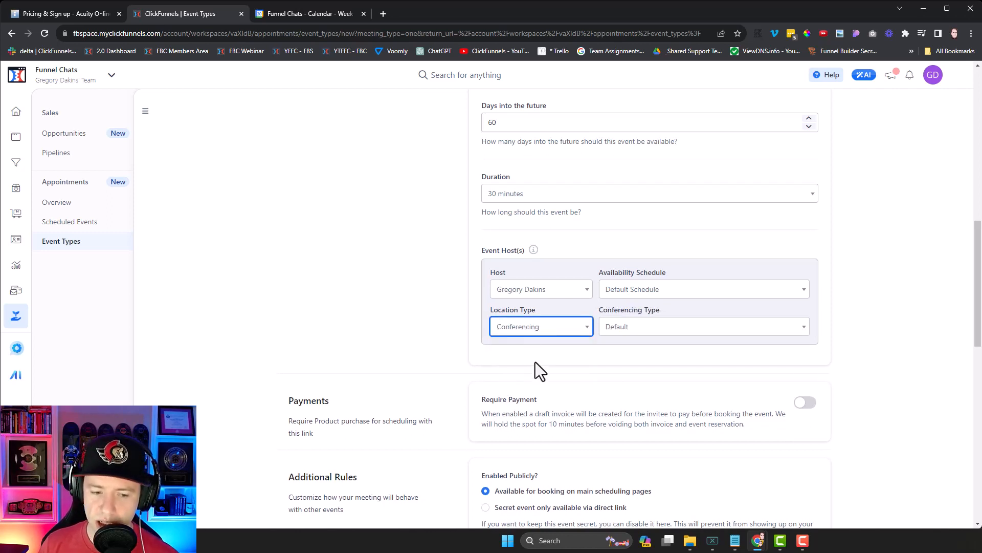
scroll(500, 300, down, 4)
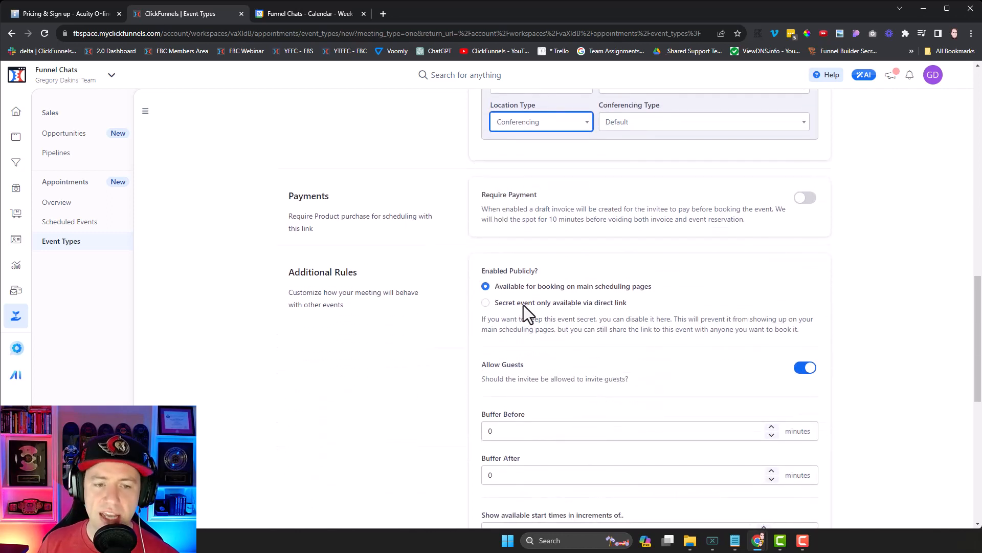
click(806, 199)
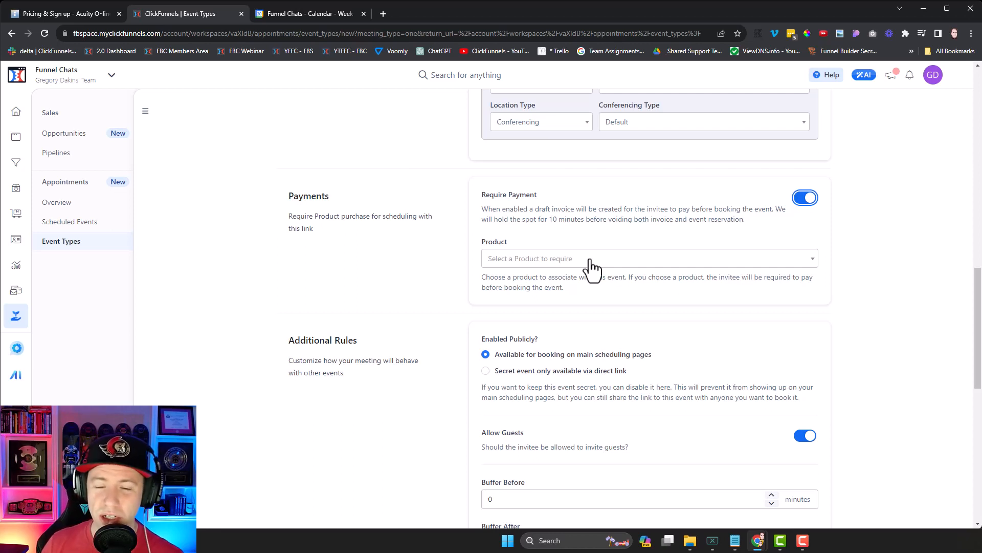
Step: Turn Require Payment back off and create the 30-minute One-on-One discovery call event type
click(805, 198)
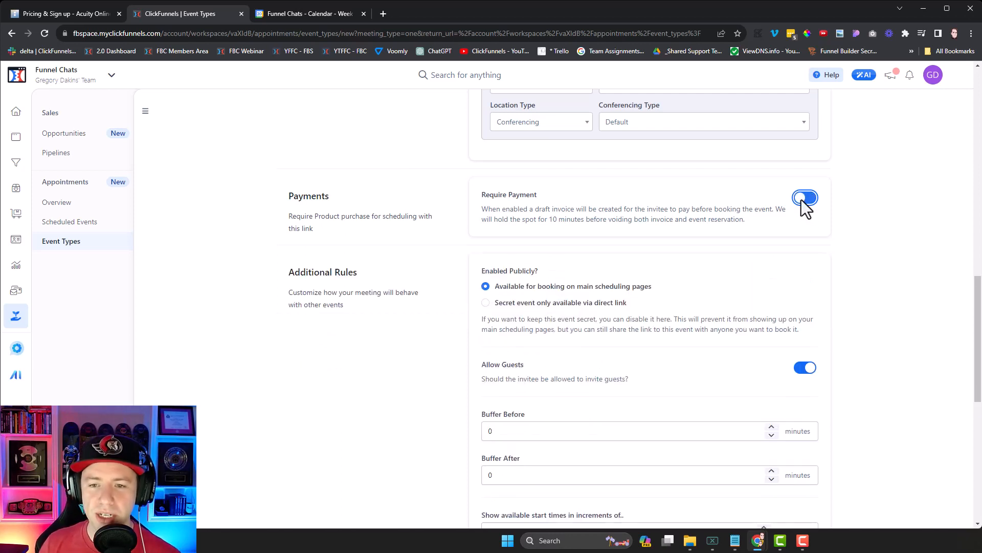
scroll(809, 287, down, 3)
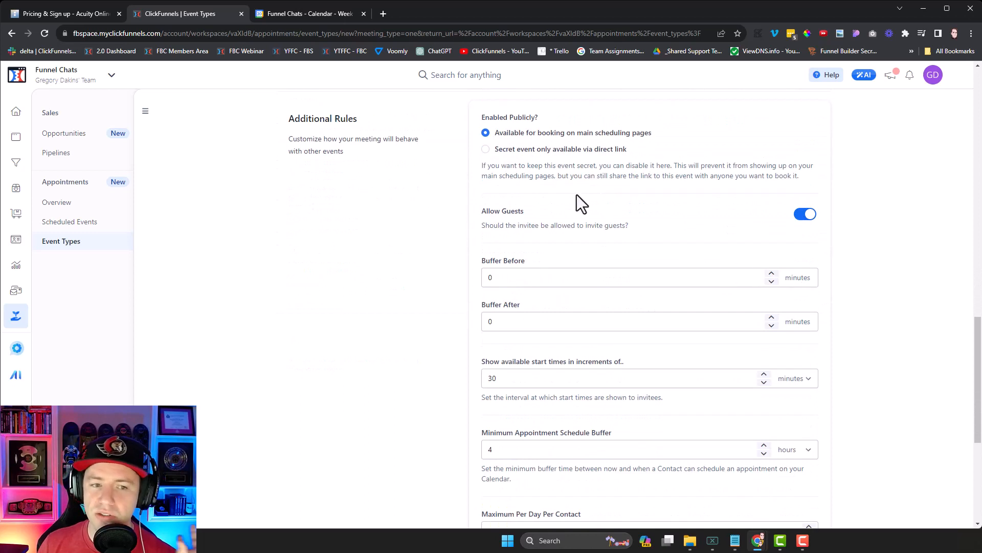
scroll(701, 399, down, 1)
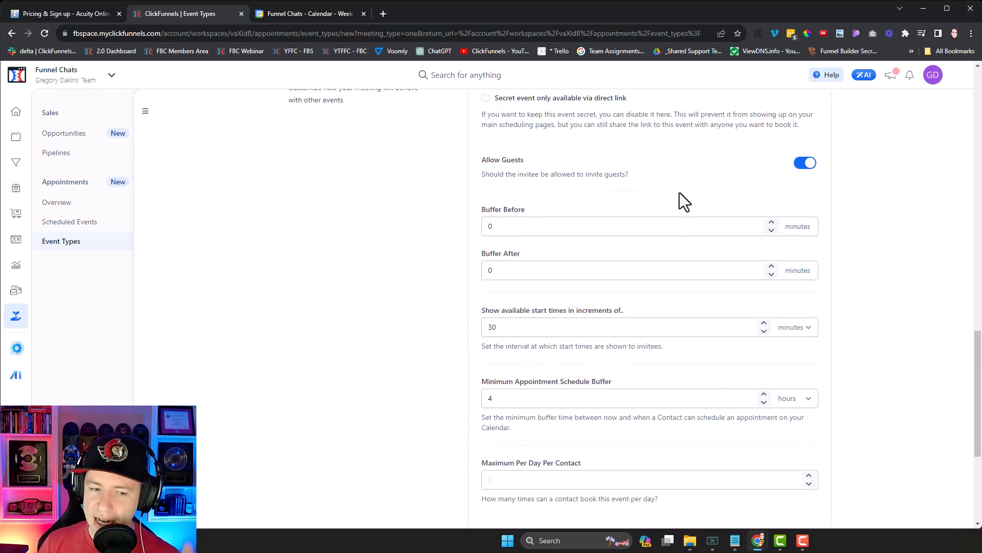
scroll(679, 194, down, 3)
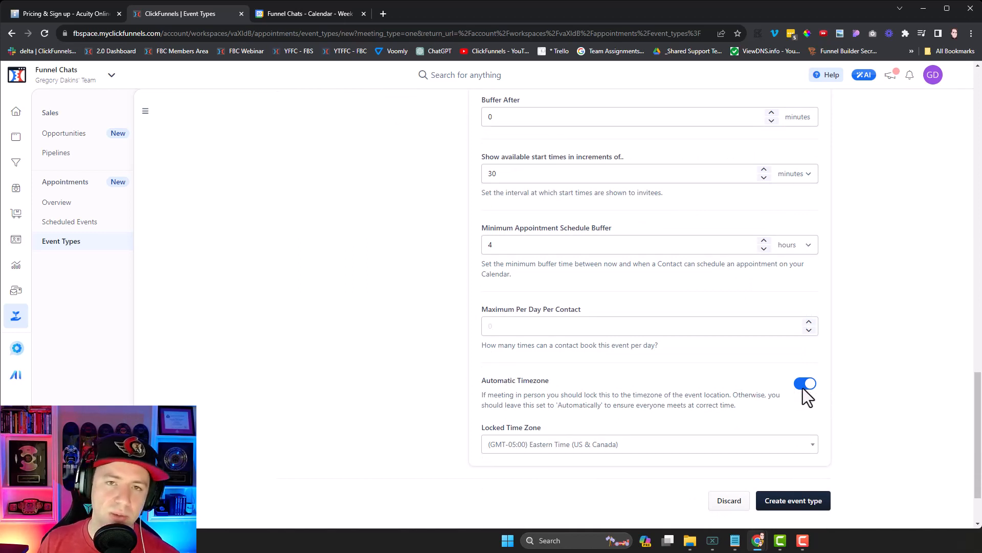
click(813, 500)
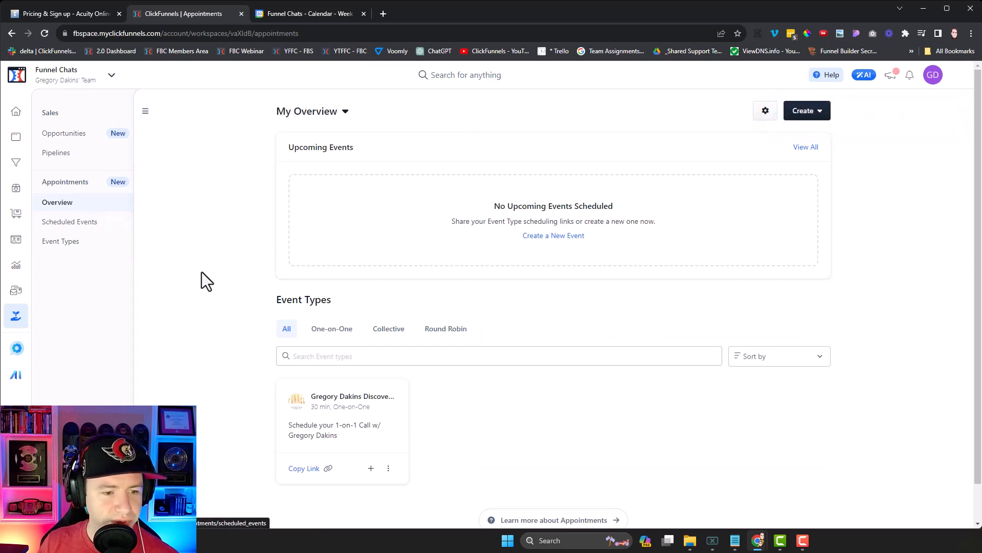
Step: Use the discovery call card's three-dot menu to preview its public booking page in a new tab
scroll(486, 369, down, 1)
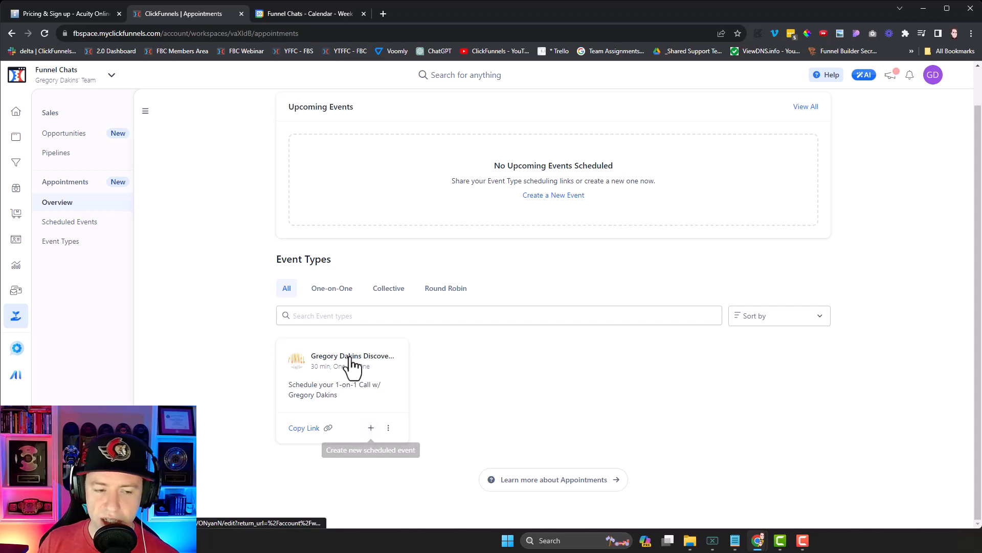
click(389, 429)
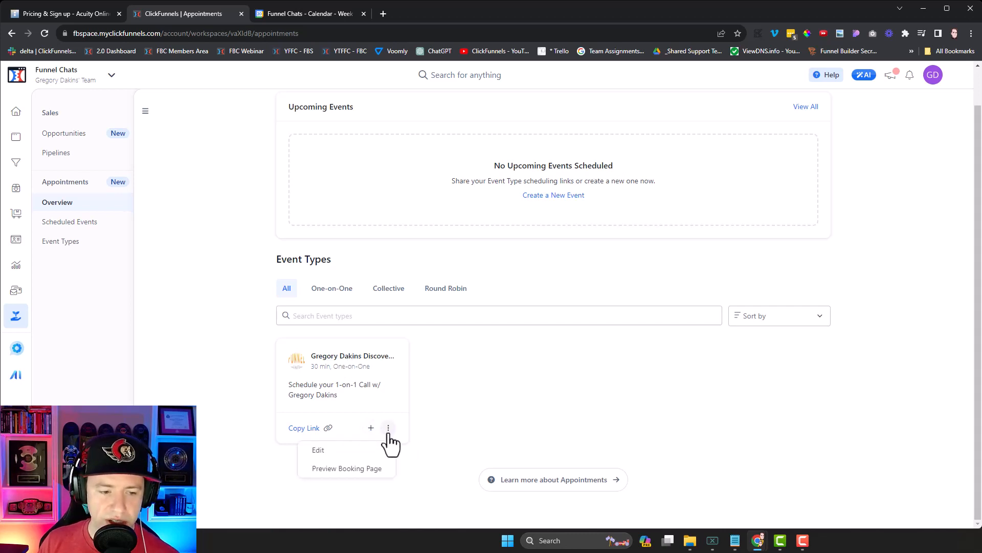
click(357, 475)
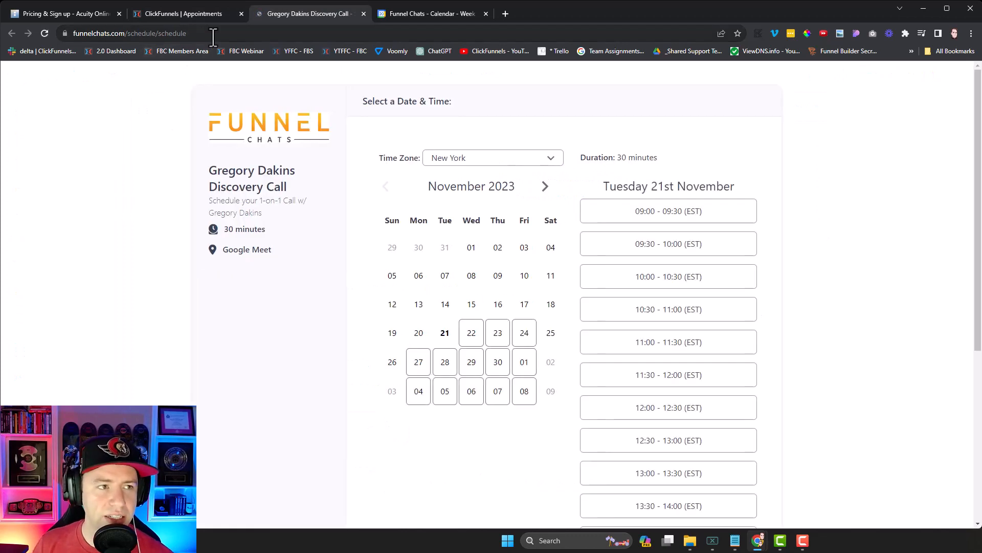
Step: Inspect the public booking page's web address and select its final schedule part
click(148, 34)
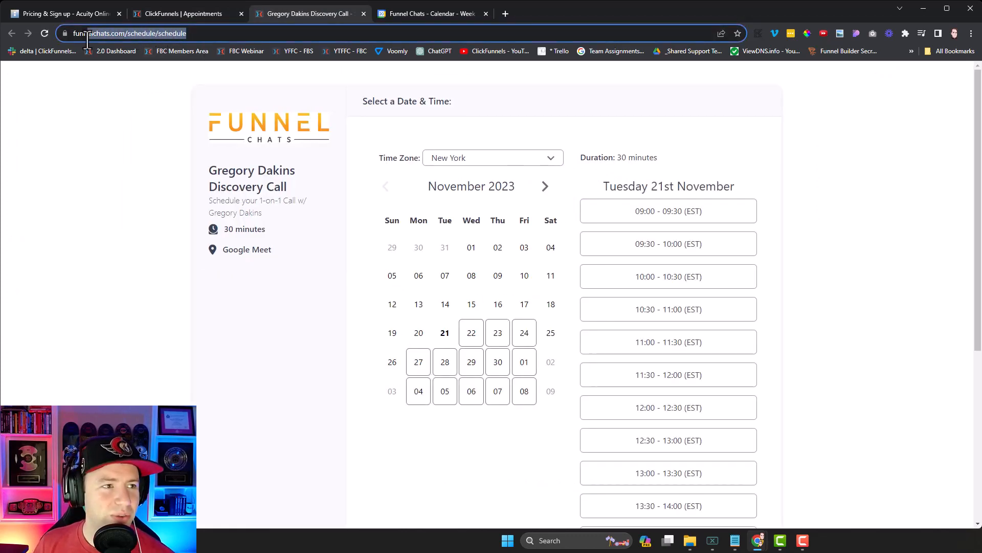
click(205, 39)
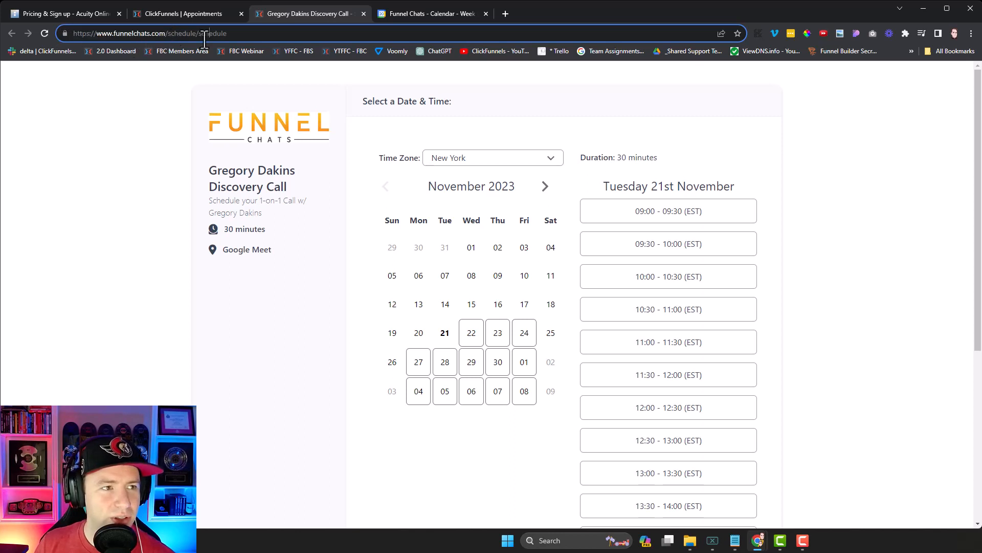
drag(230, 40, 198, 41)
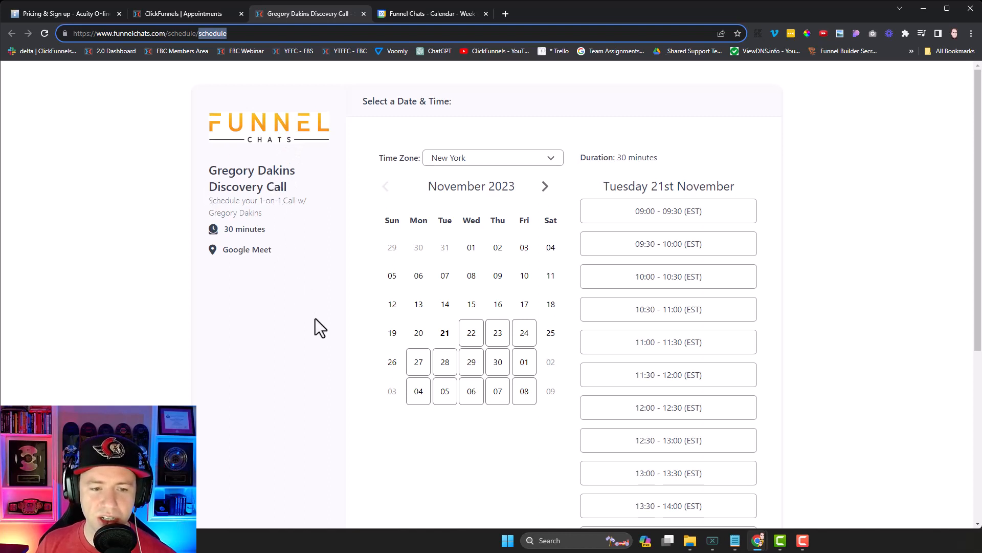
scroll(650, 255, down, 2)
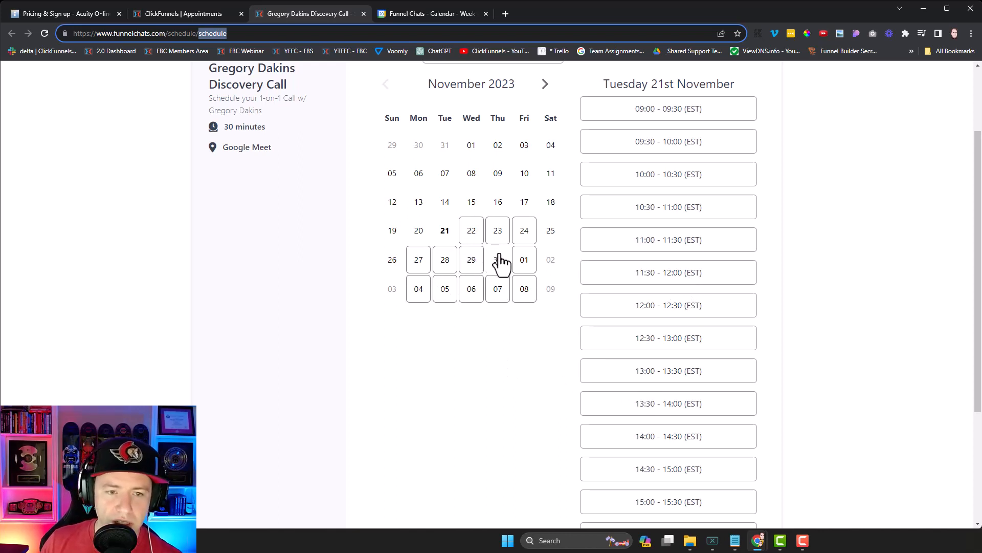
Step: Choose Wednesday 22 November at 12:00 - 12:30 and confirm the slot
click(471, 237)
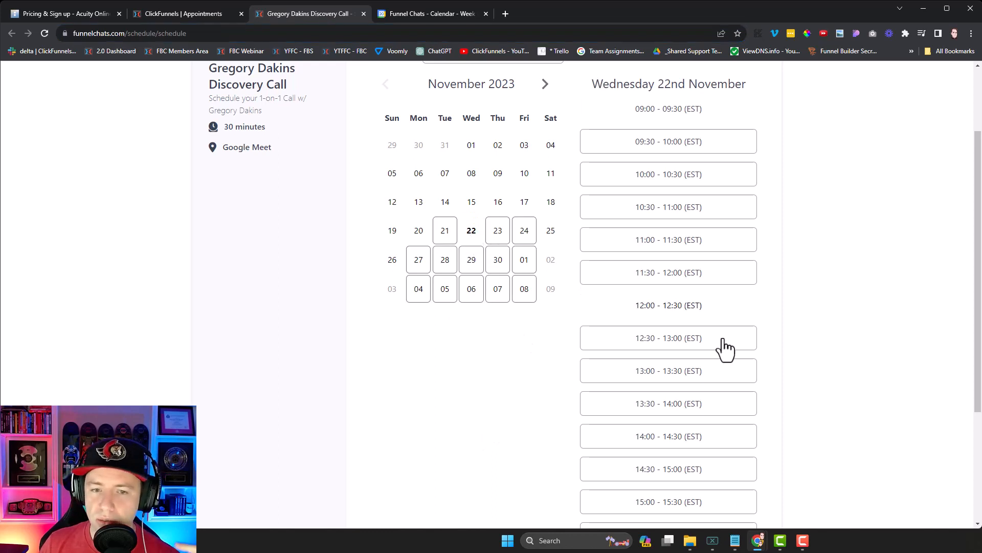
click(657, 311)
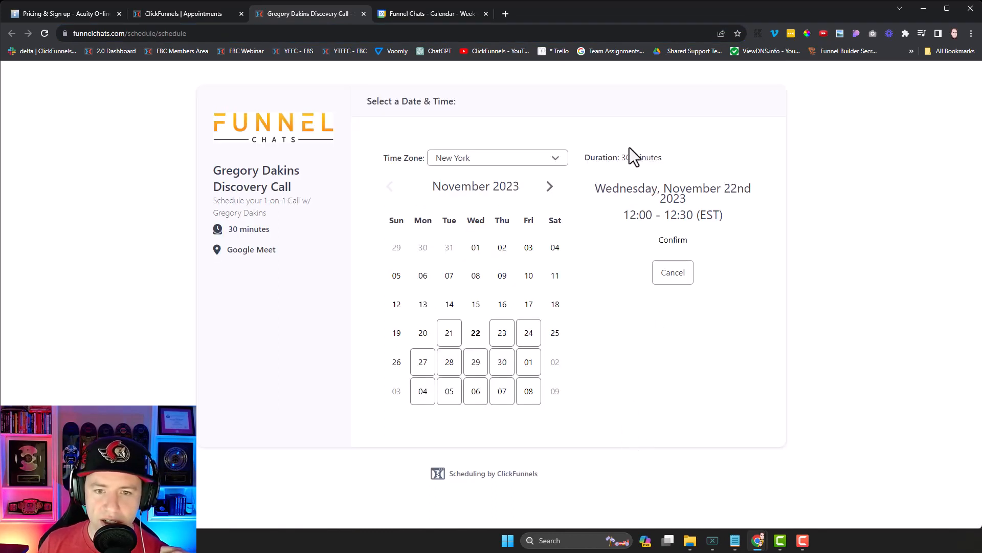
click(667, 253)
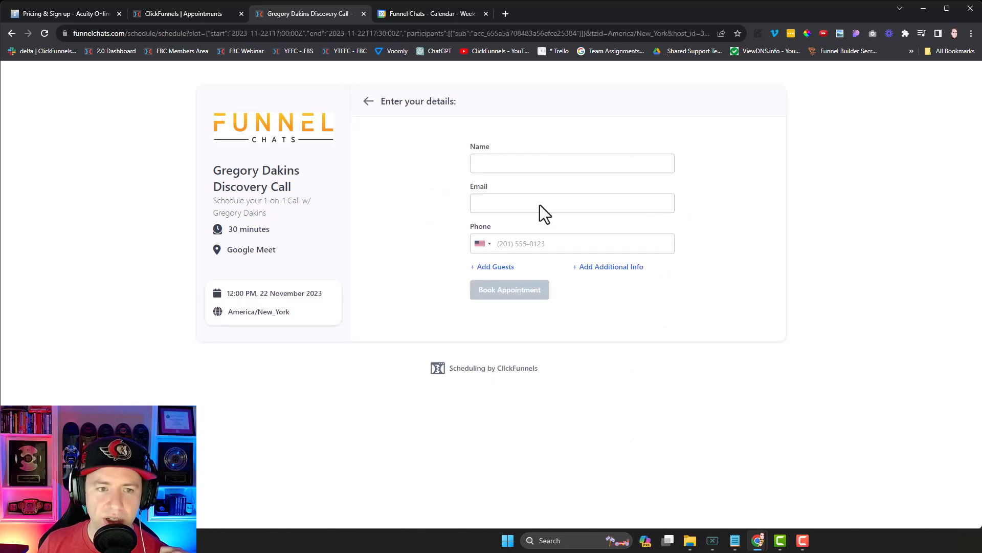
Step: Fill in the attendee's full name, e-mail address and phone number on the booking form
click(499, 166)
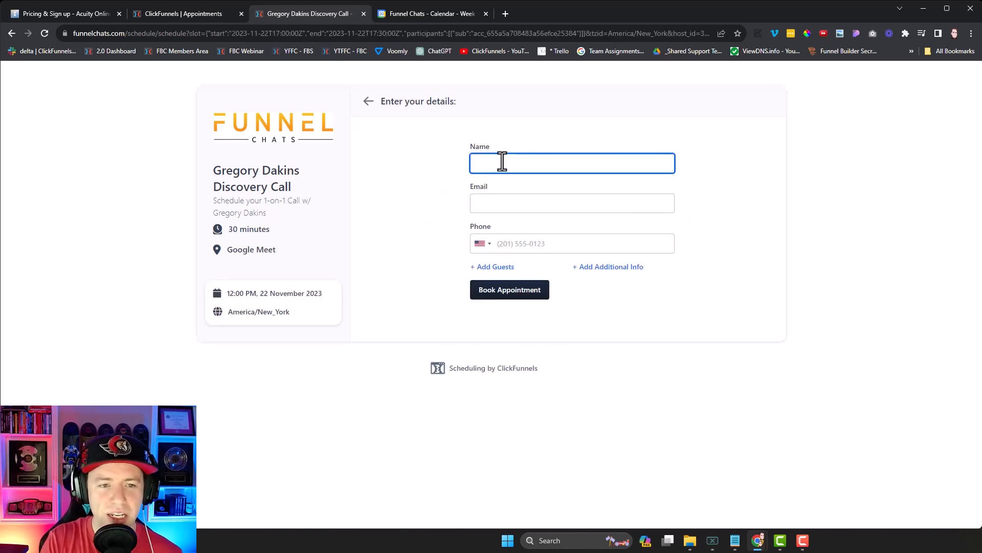
key(Tab)
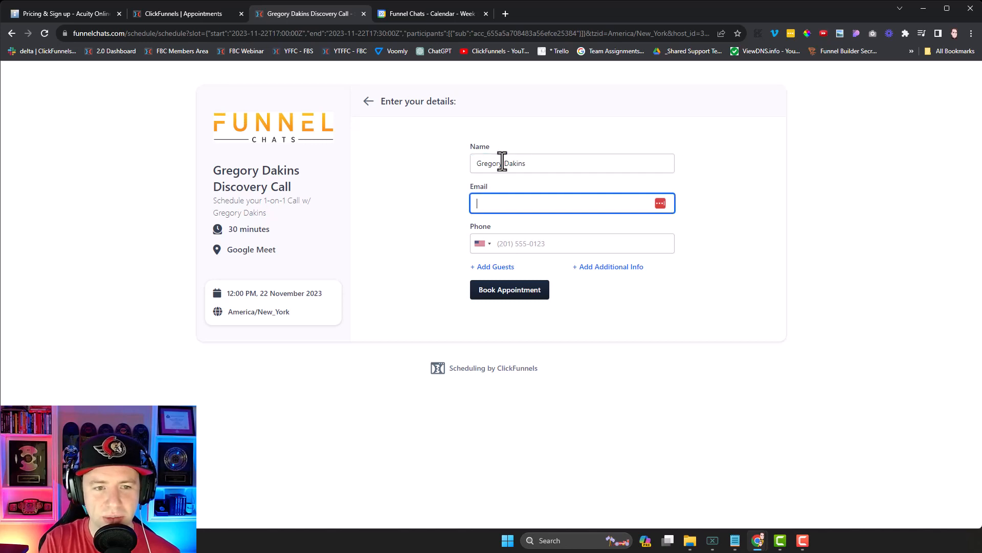
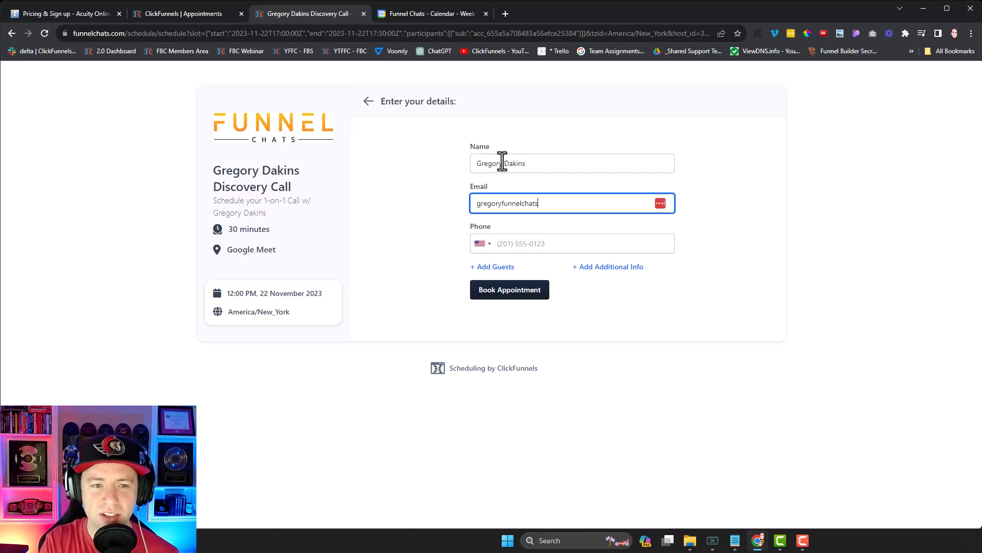
key(Tab)
key(Tab)
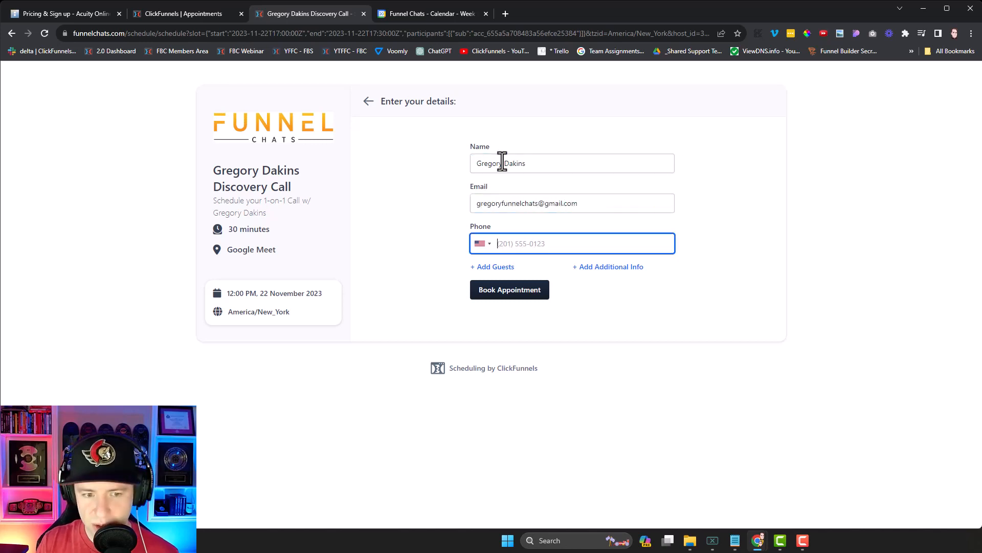
text(*****)
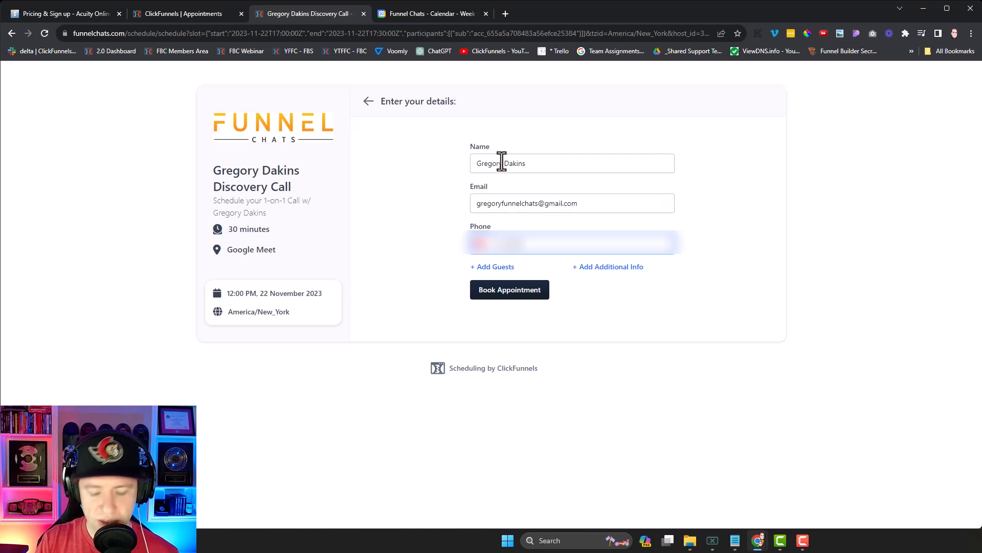
text(***)
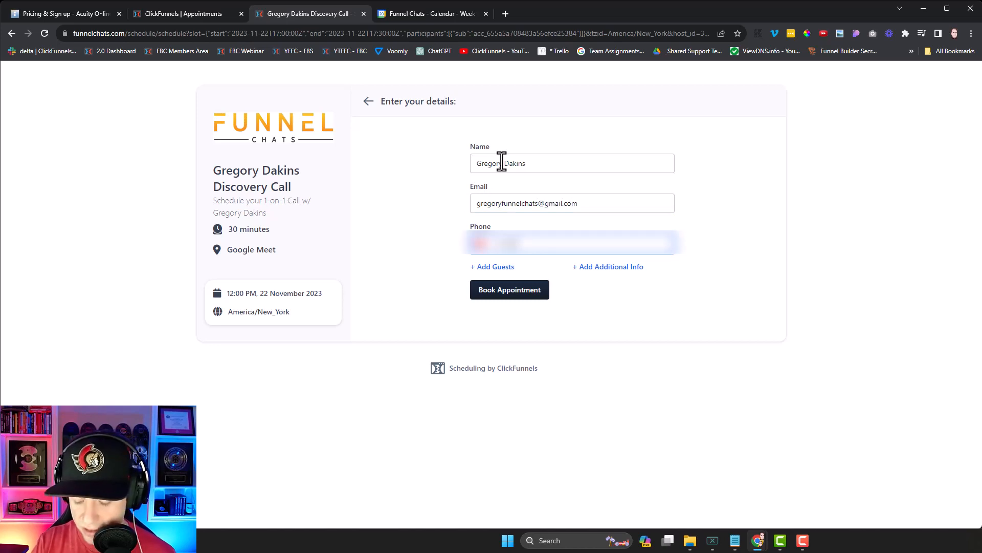
key(BackSpace)
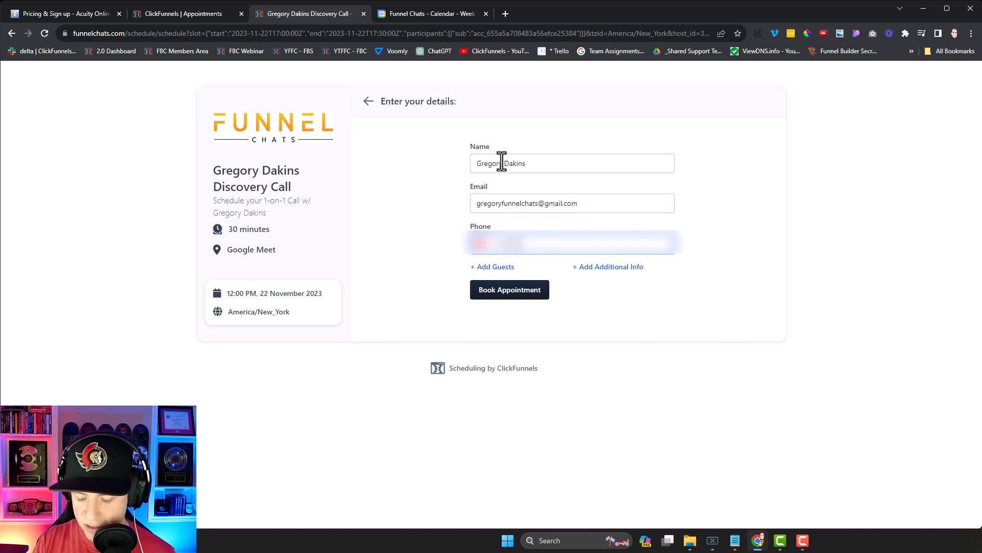
text(**)
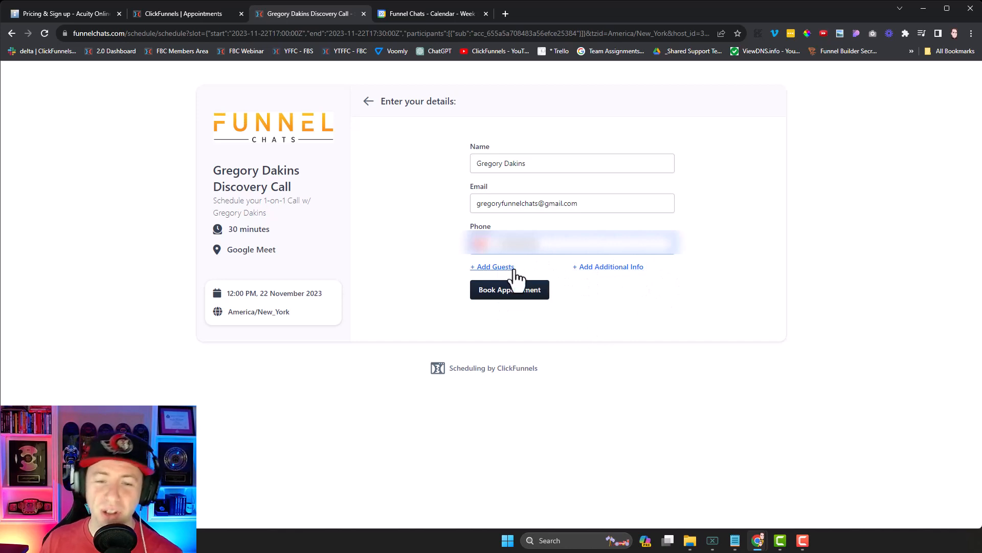
Step: Add the comment 'Please bring your money!' and book the appointment
click(619, 270)
click(543, 317)
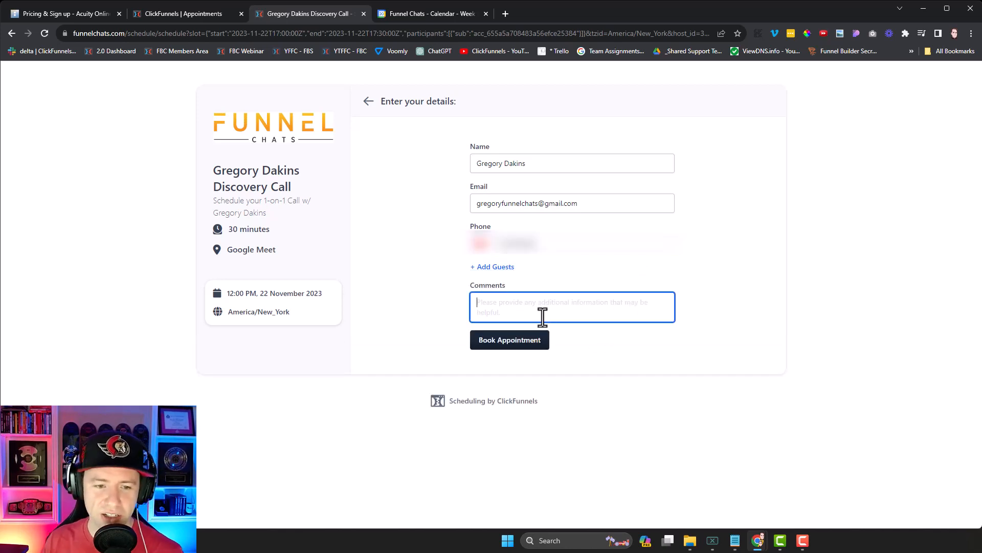
text(P)
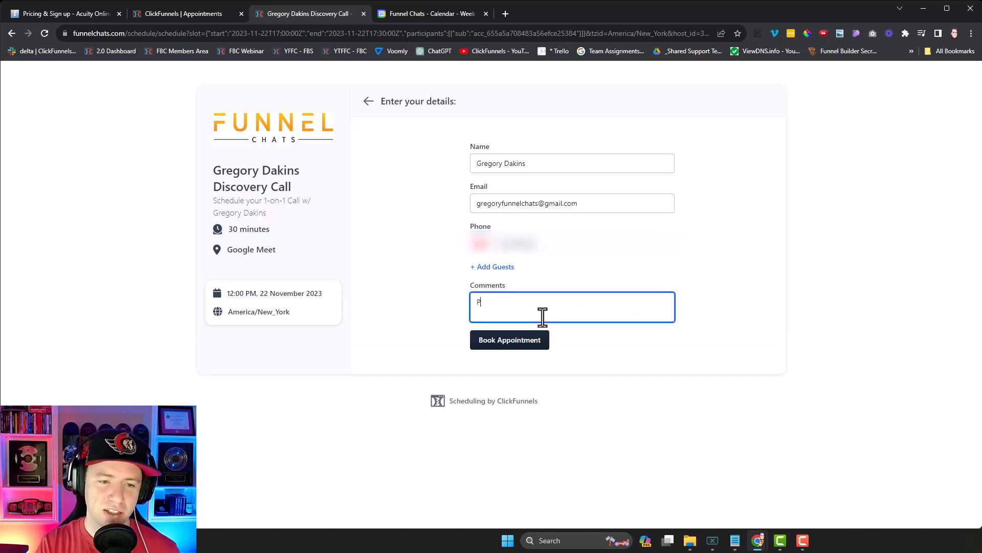
text(lease bring your money!)
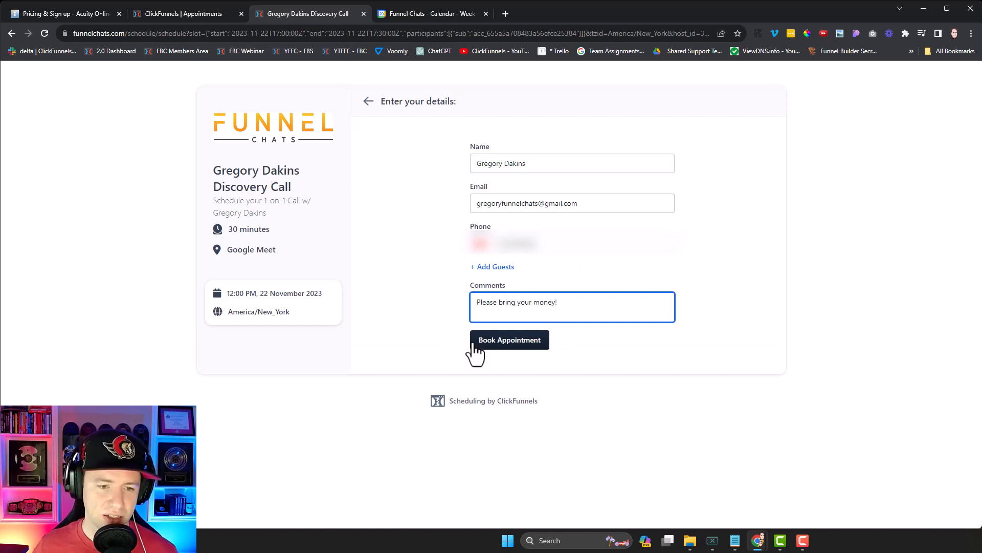
click(509, 343)
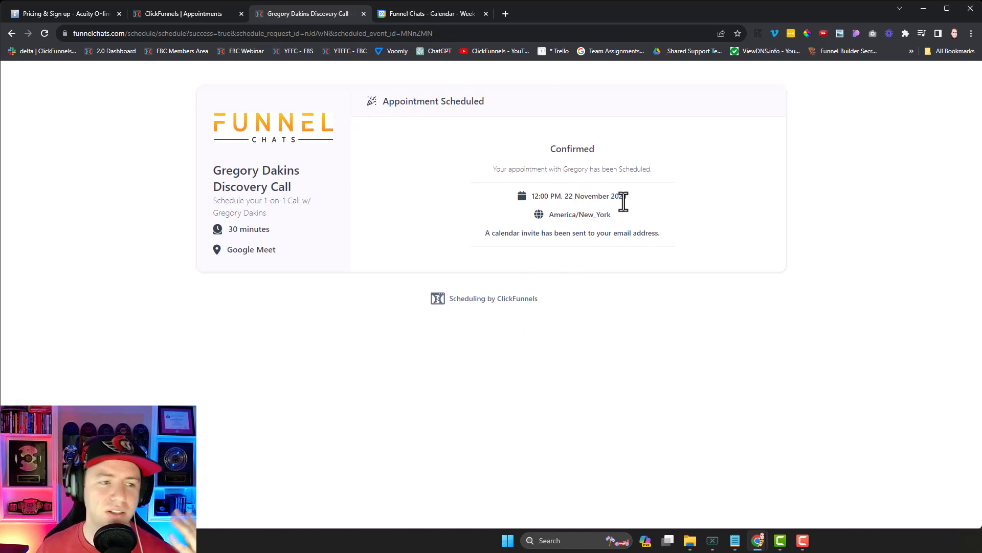
Step: Note the Google Meet location on the confirmation, then switch to the Google Calendar week
drag(225, 250, 281, 255)
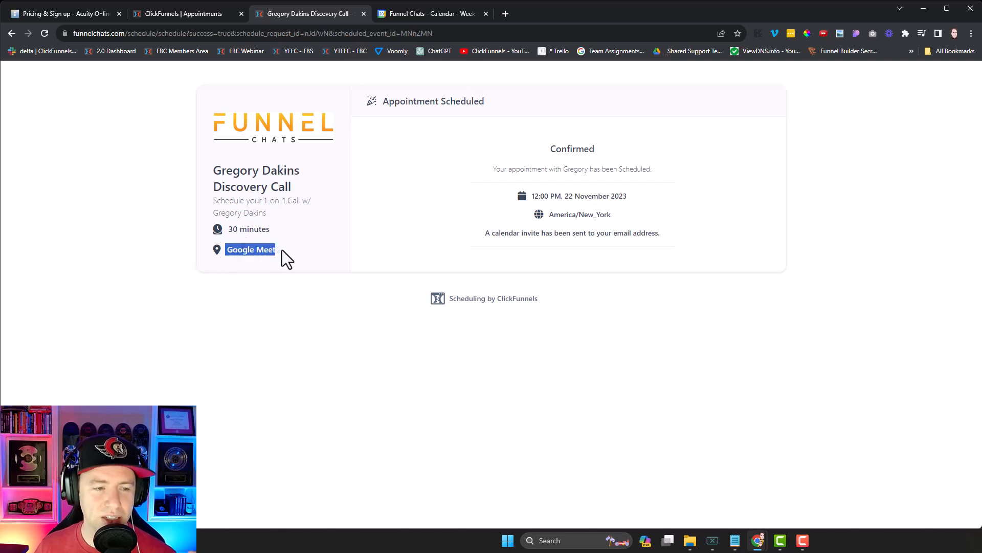
click(438, 11)
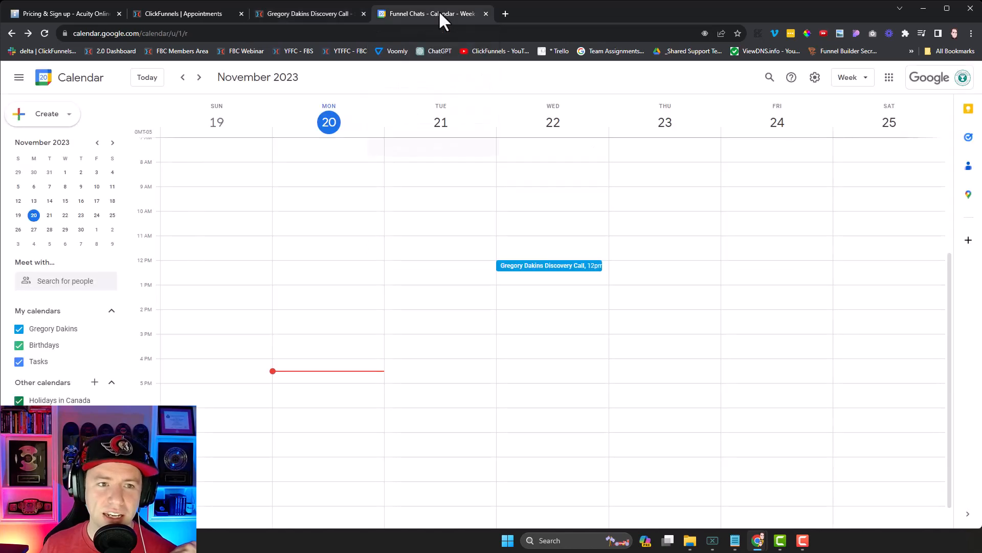
Step: Review the 22 November Discovery Call's details in Google Calendar, then return to ClickFunnels Appointments
click(556, 267)
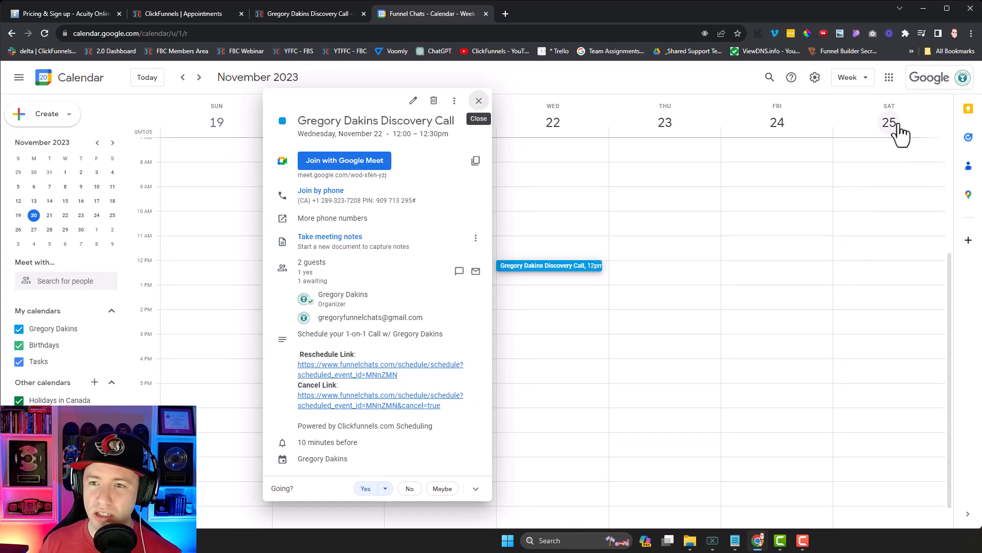
click(479, 101)
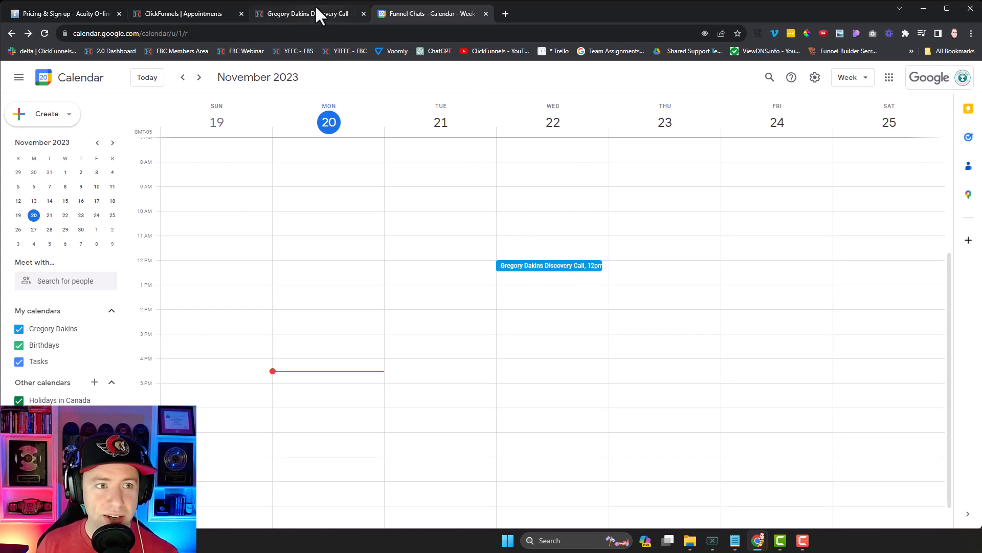
click(300, 12)
click(192, 12)
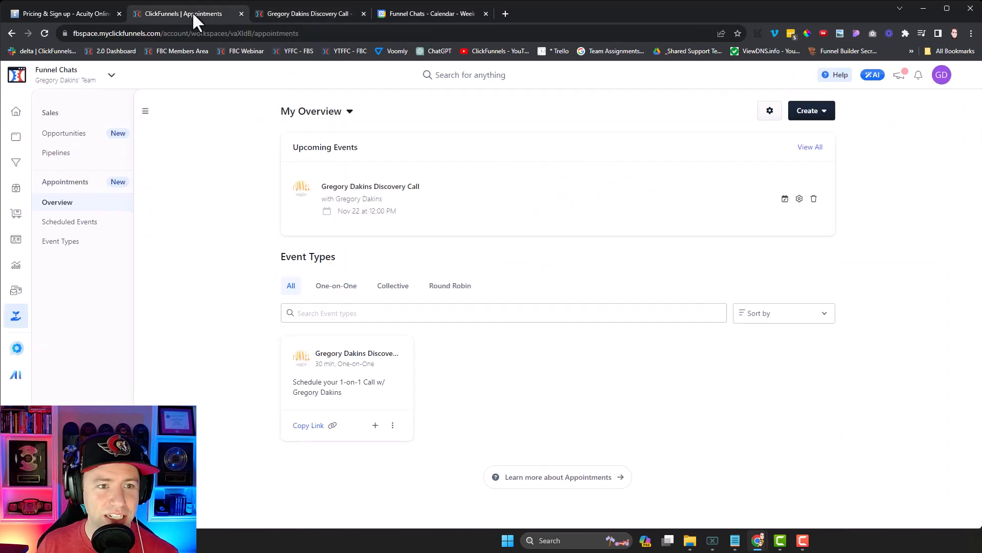
Step: Show Scheduled Events with the 22 November 12:00 PM call, previewing its reschedule link
click(89, 227)
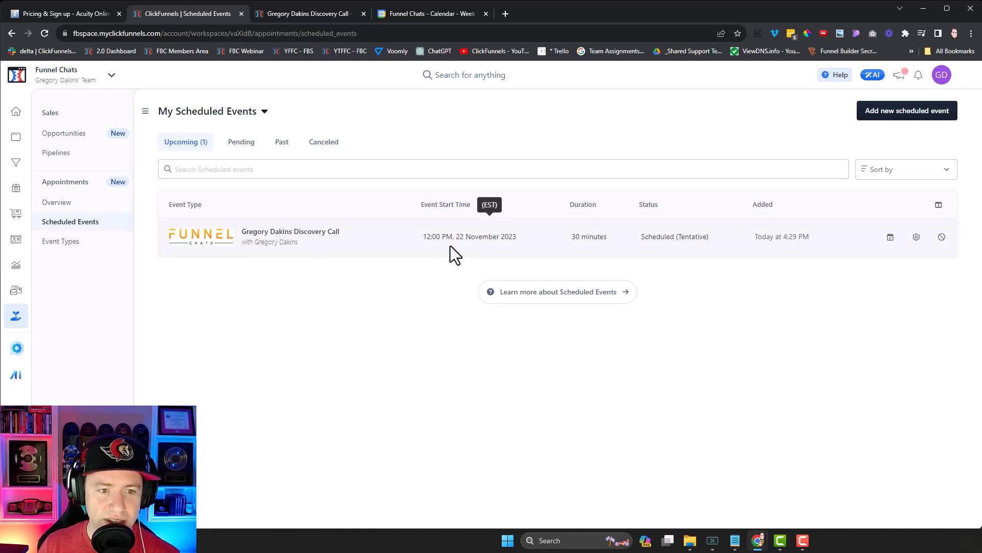
click(891, 240)
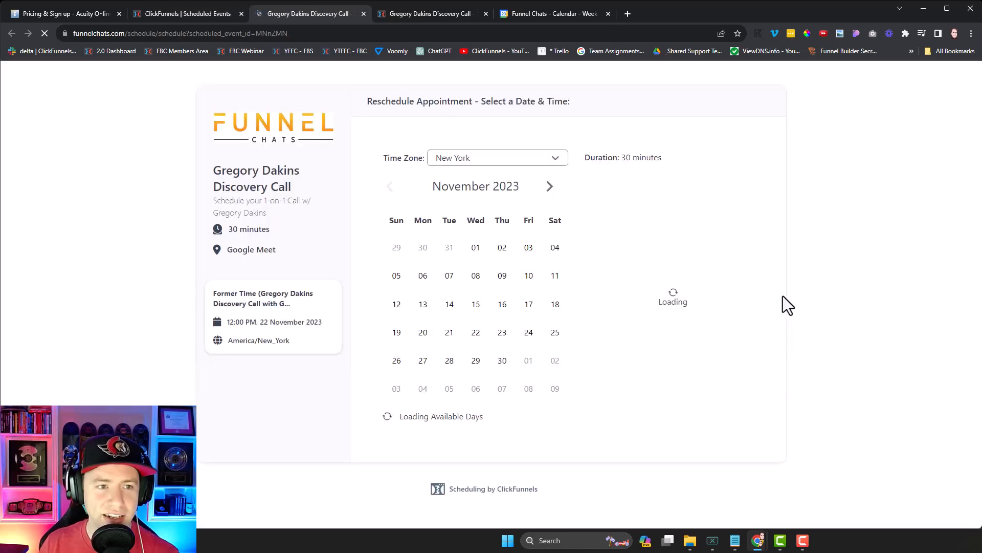
click(180, 34)
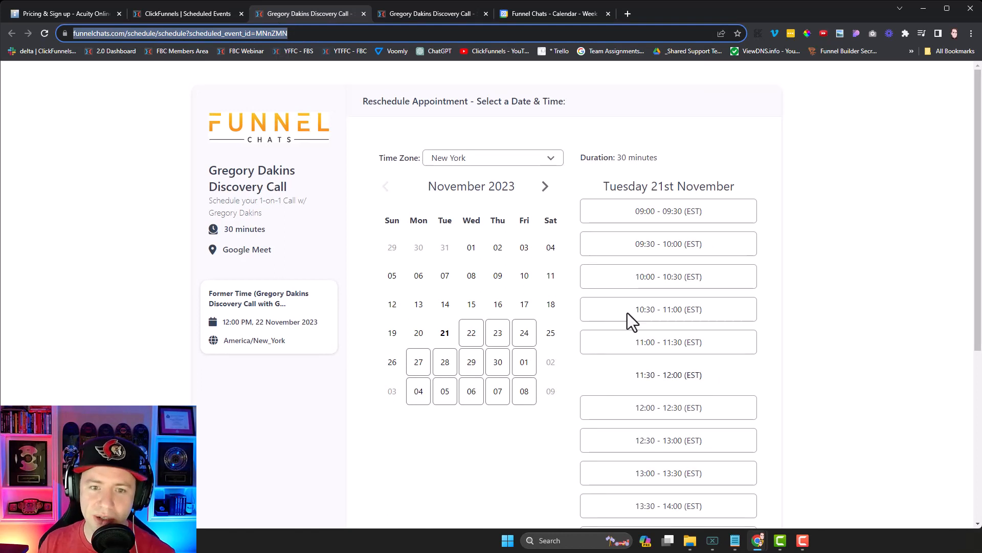
click(213, 14)
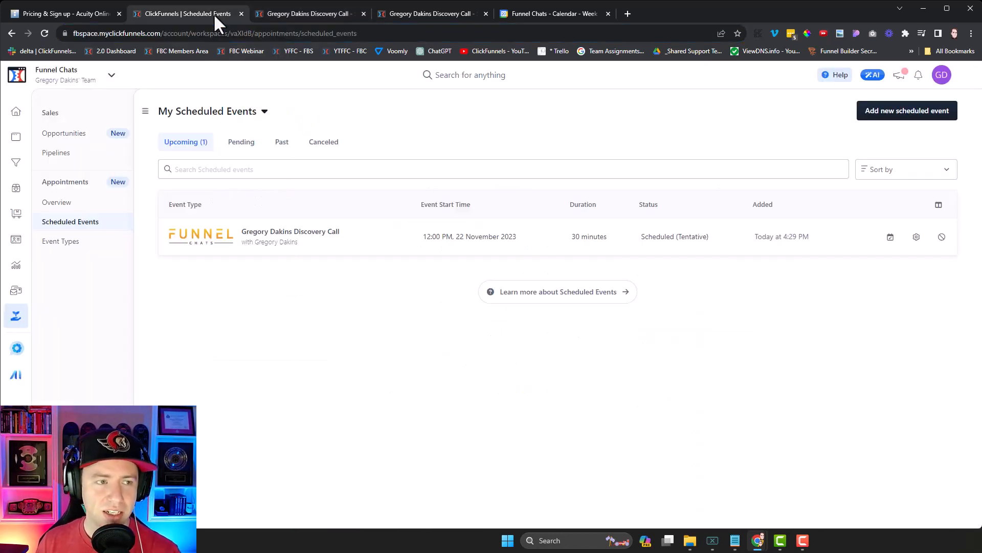